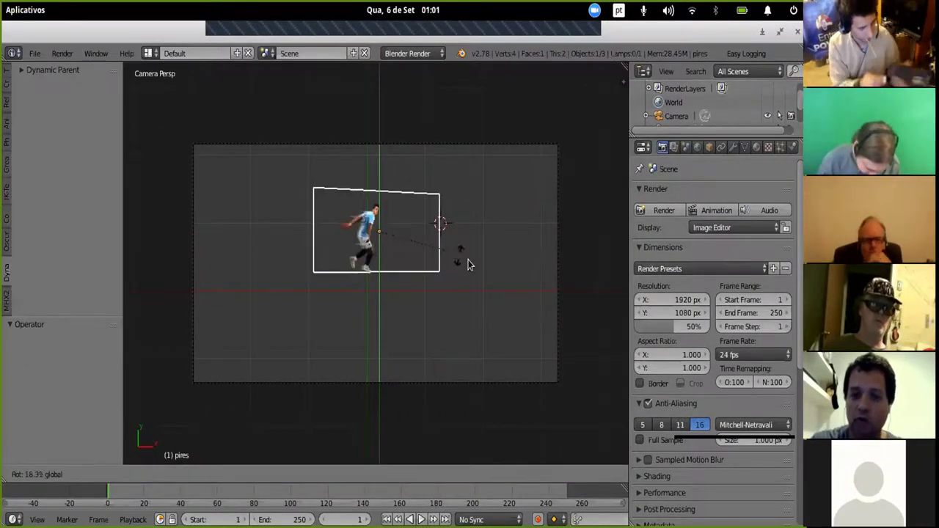
- Undo the plane's tilt and switch the transform gizmo from rotate to translate
click(488, 273)
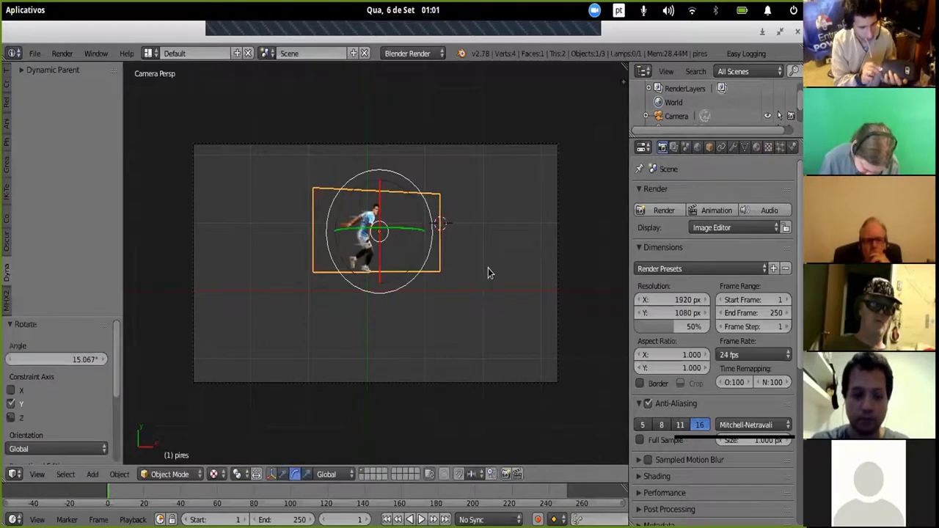
key(ctrl+z)
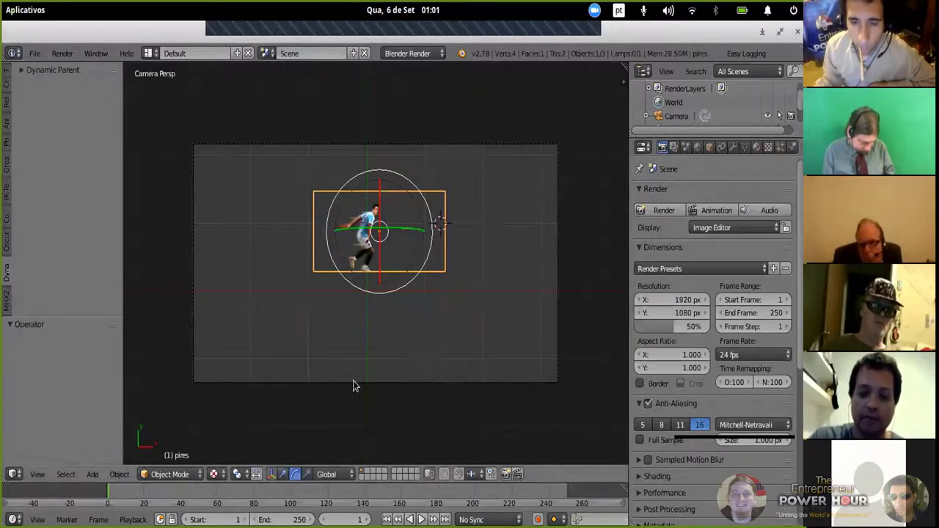
click(271, 474)
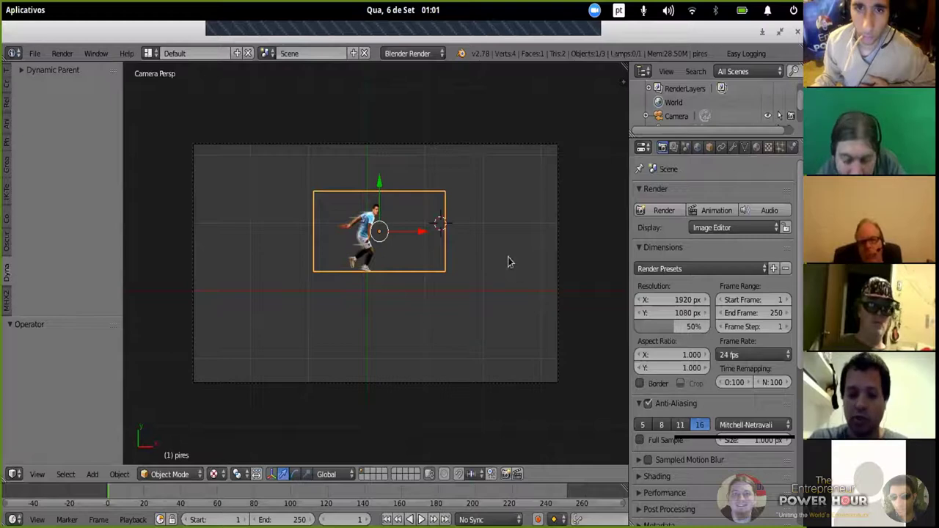
- Move the soccer-player plane freely twice, then undo the last move
key(g)
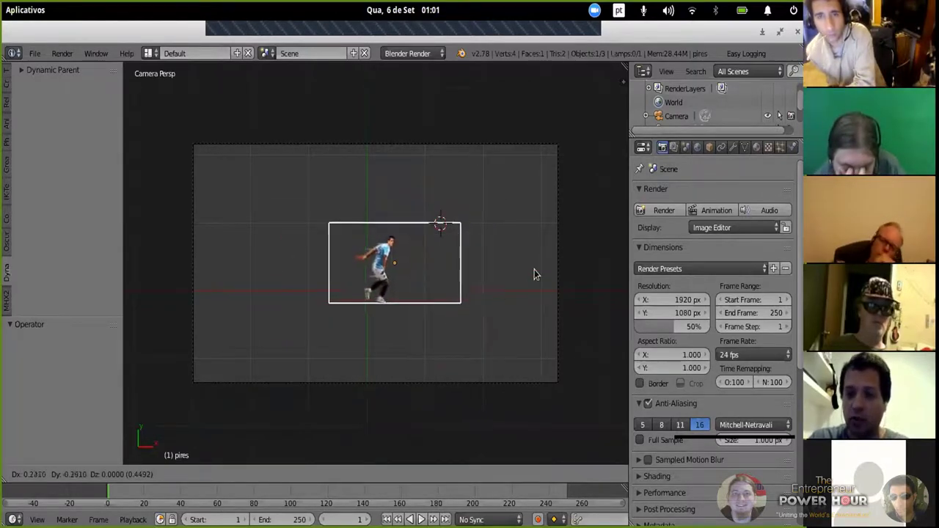
click(485, 286)
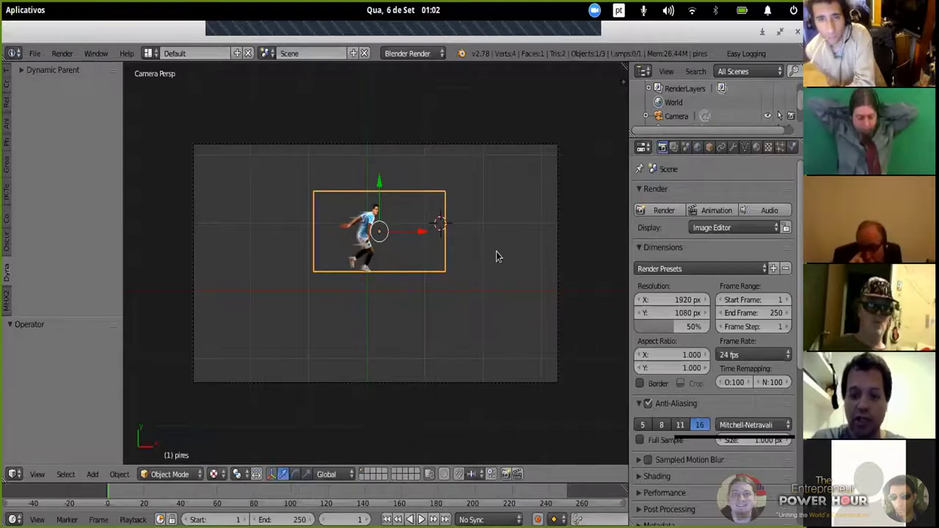
key(g)
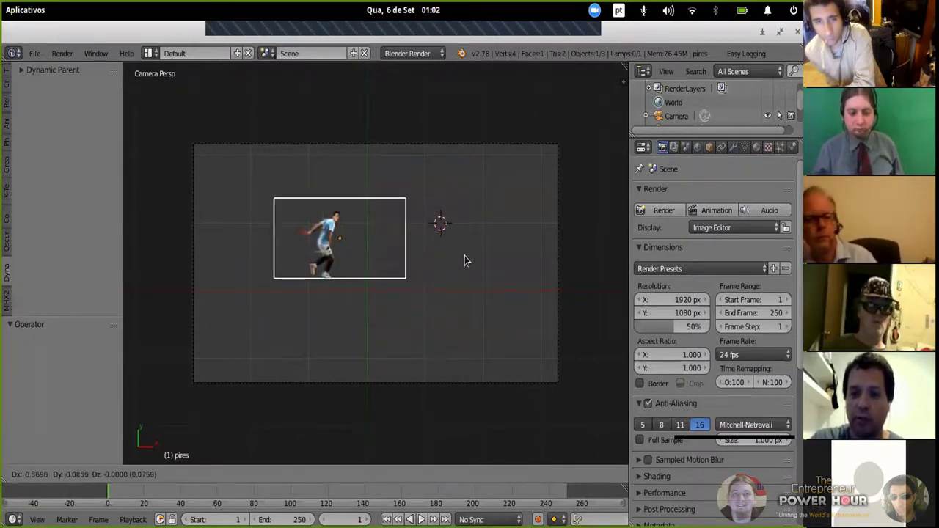
click(555, 334)
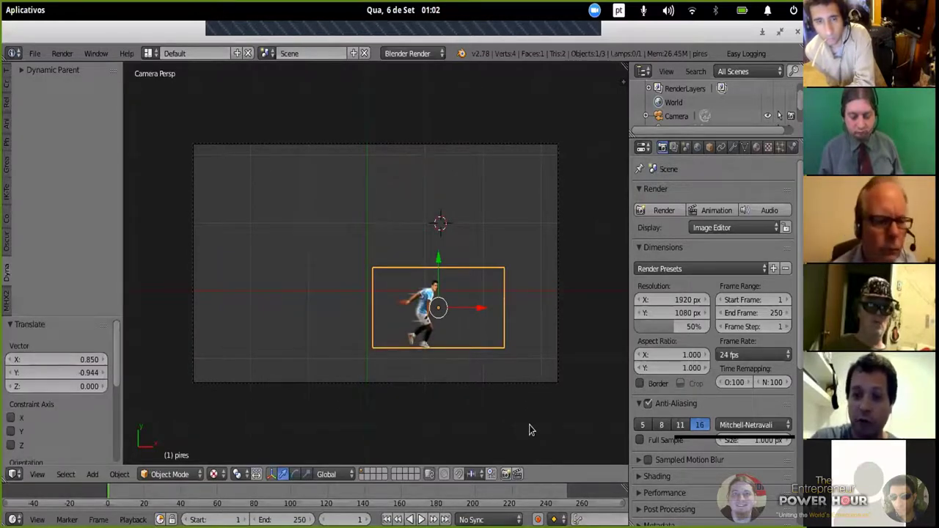
key(ctrl+z)
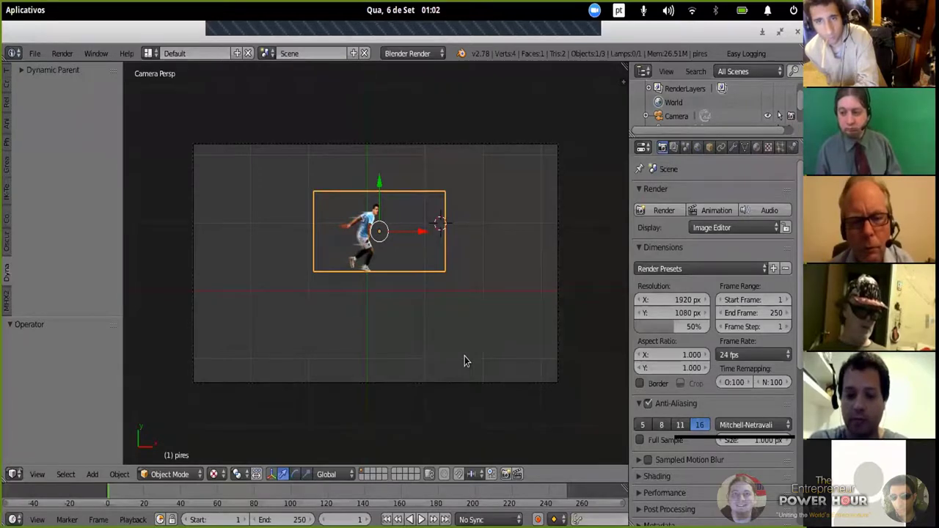
key(g)
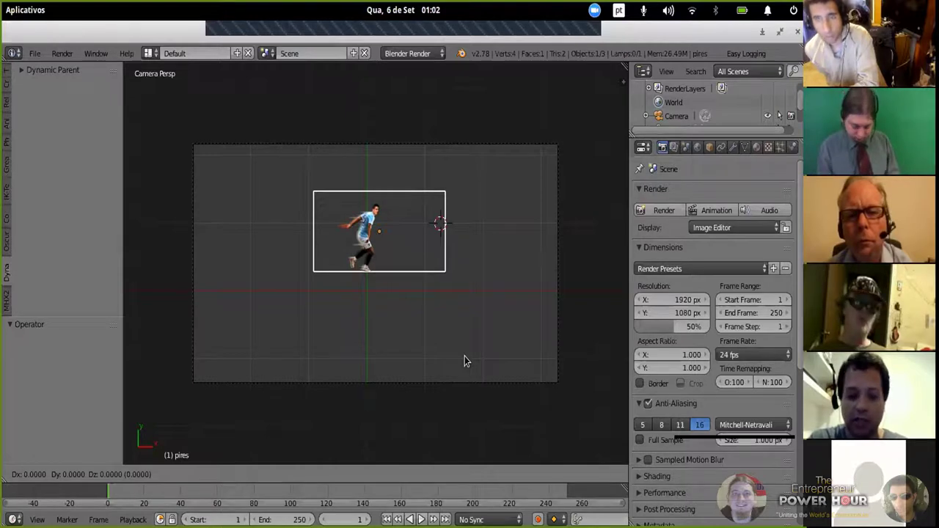
key(x)
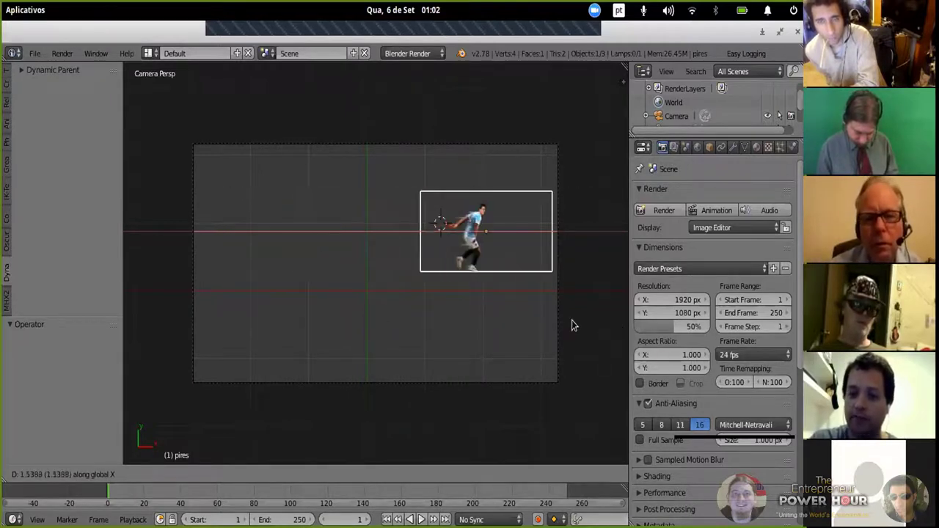
right_click(443, 309)
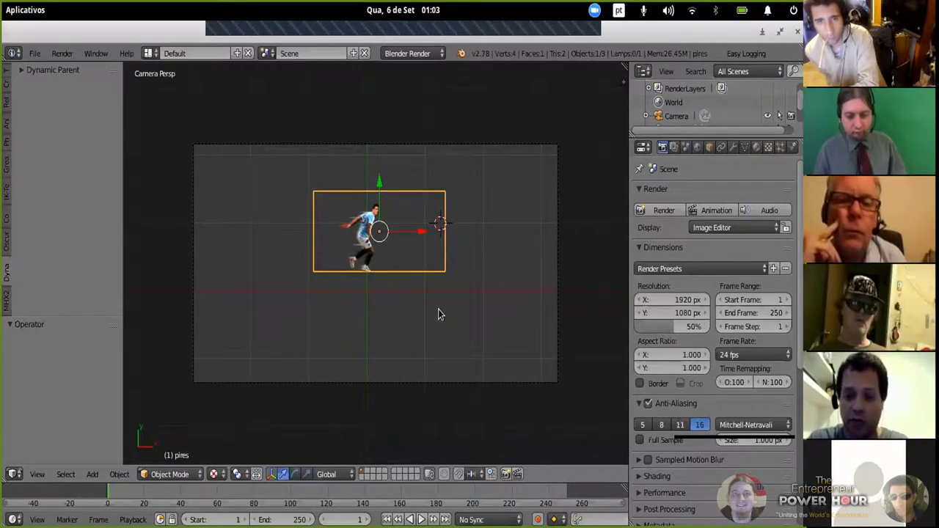
key(g)
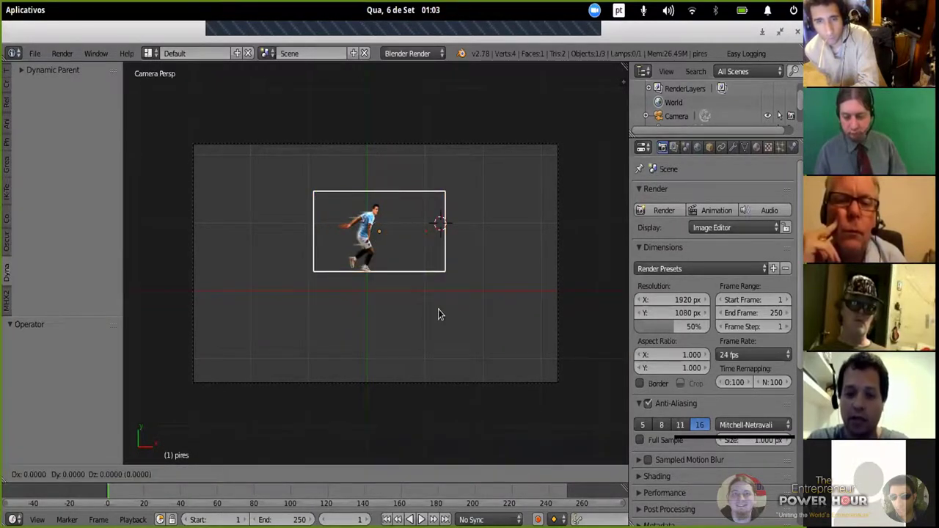
key(y)
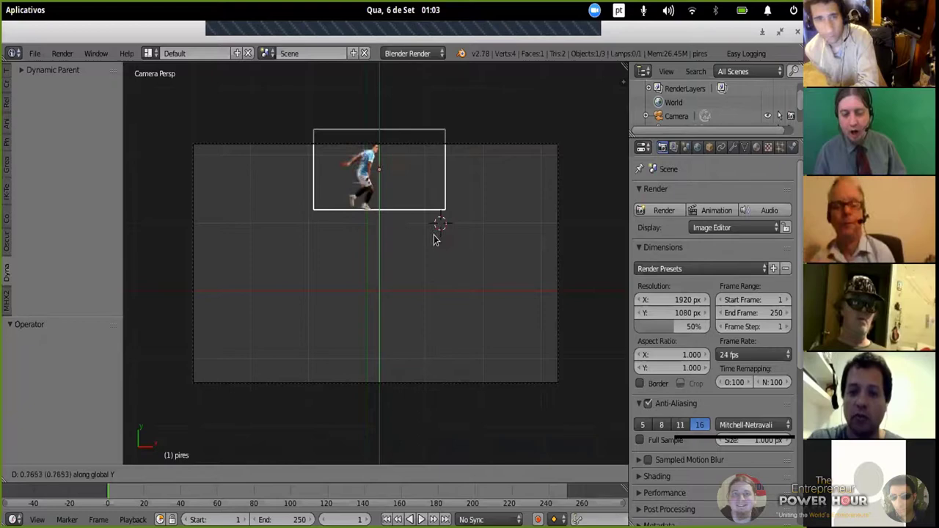
- Confirm the Y move, then slide the plane along Z toward the camera
click(430, 311)
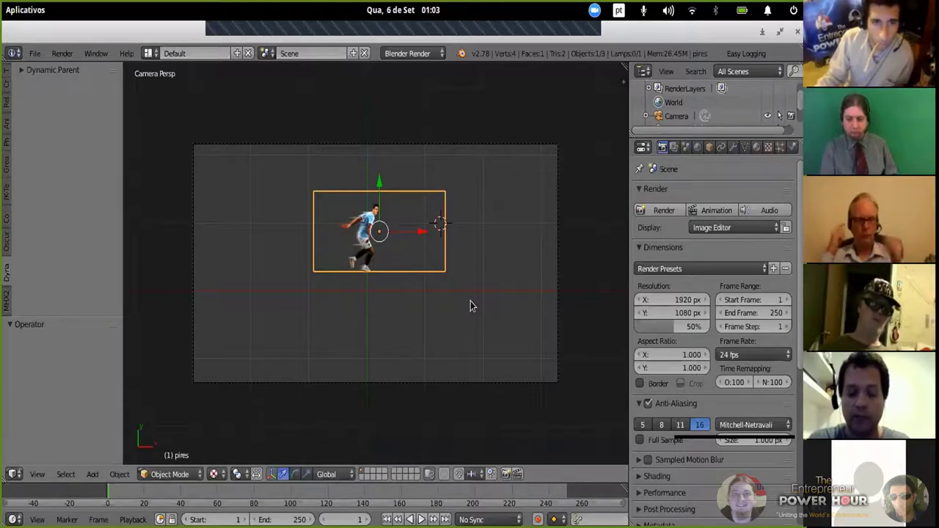
key(g)
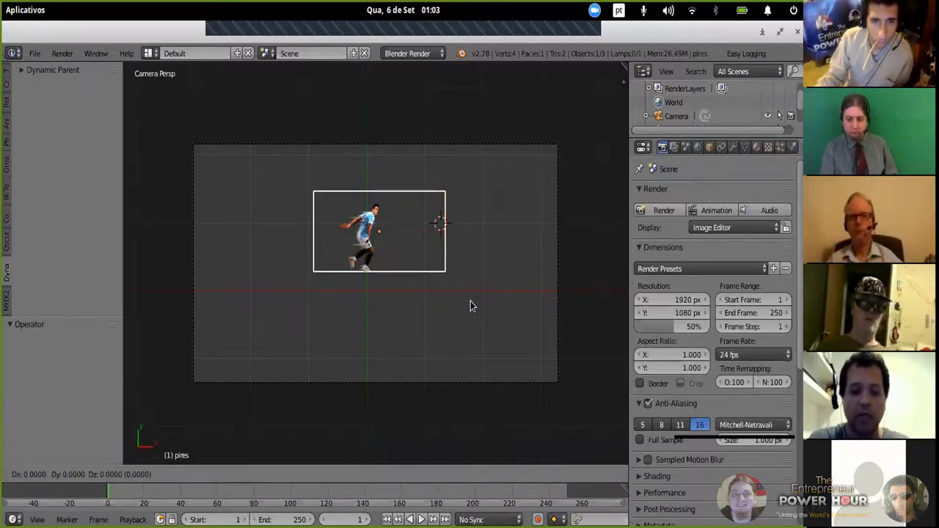
key(z)
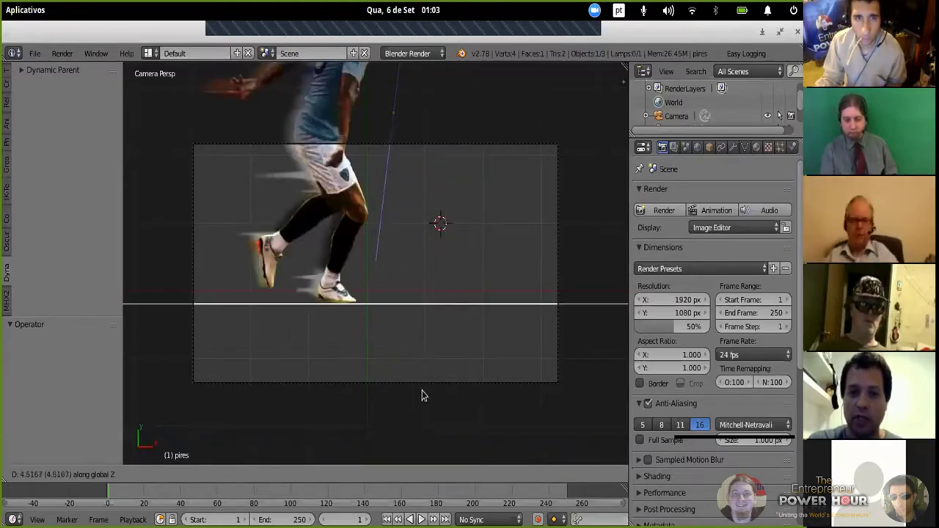
- Confirm the plane's Z move, then cancel a free rotation
click(441, 343)
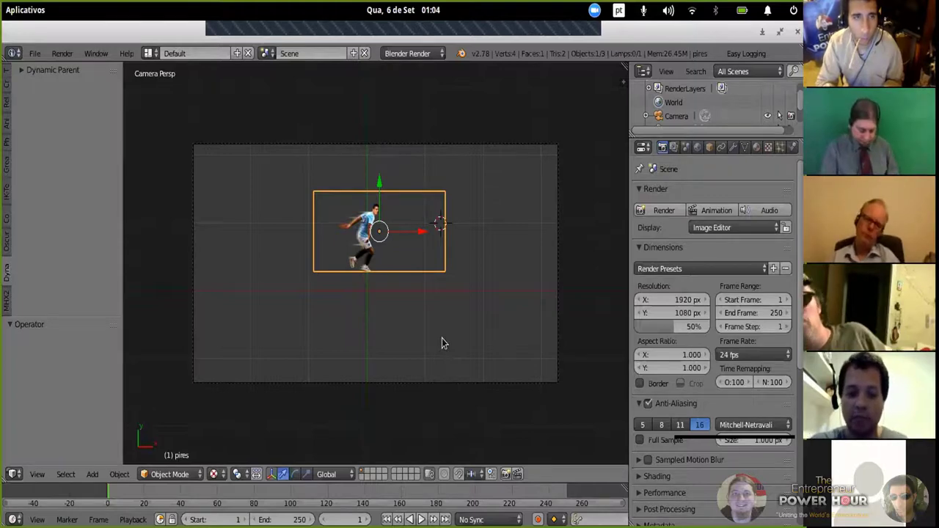
key(r)
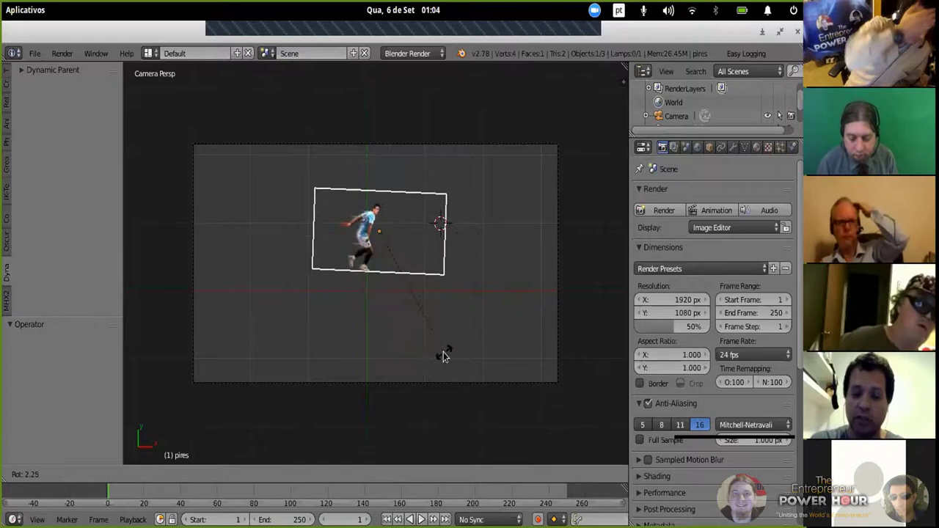
right_click(443, 354)
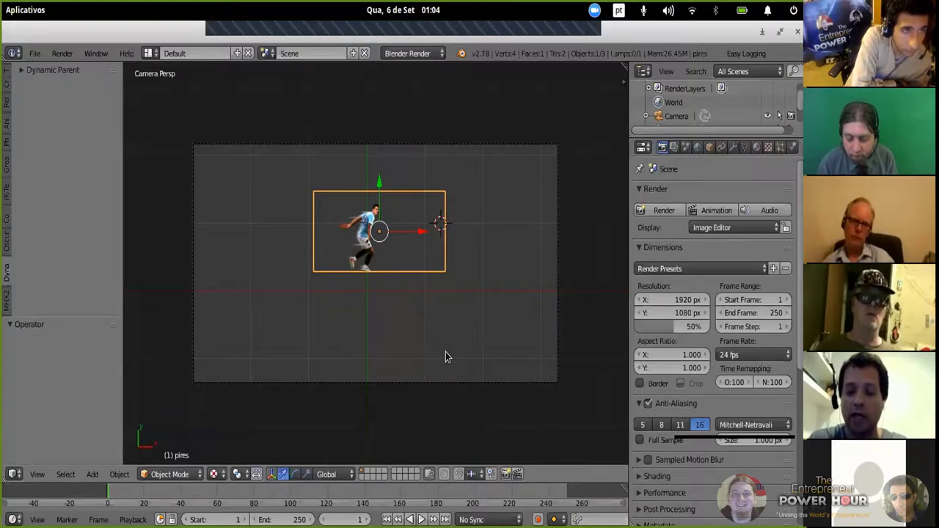
- Tilt the plane slightly around the X axis, then around Y
key(r)
key(x)
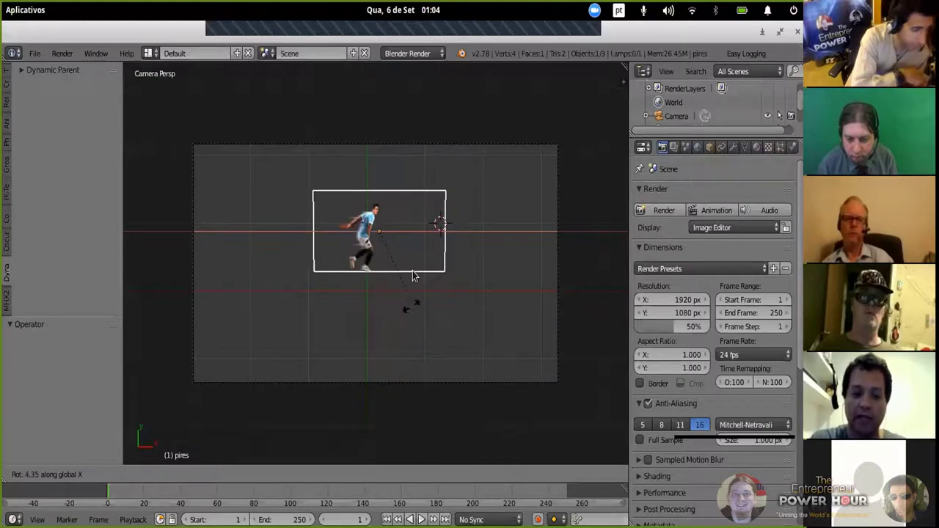
click(414, 279)
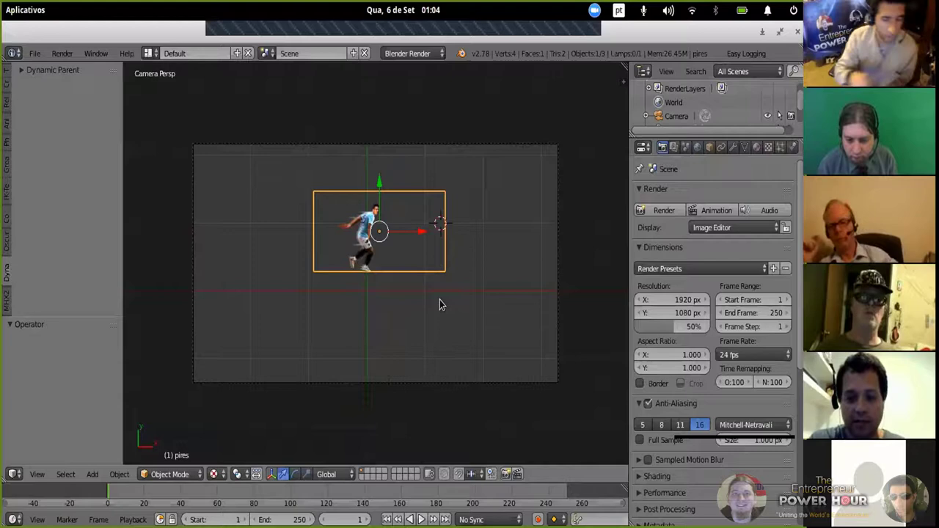
key(r)
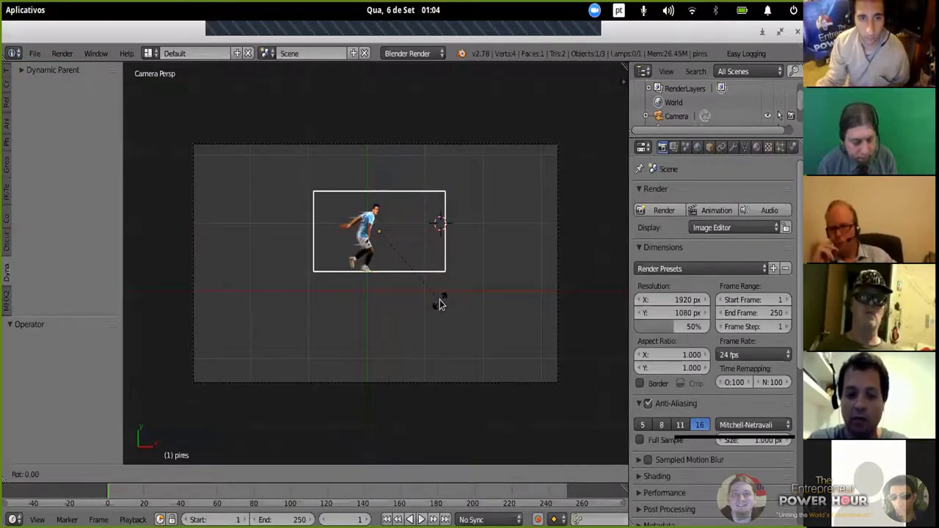
key(y)
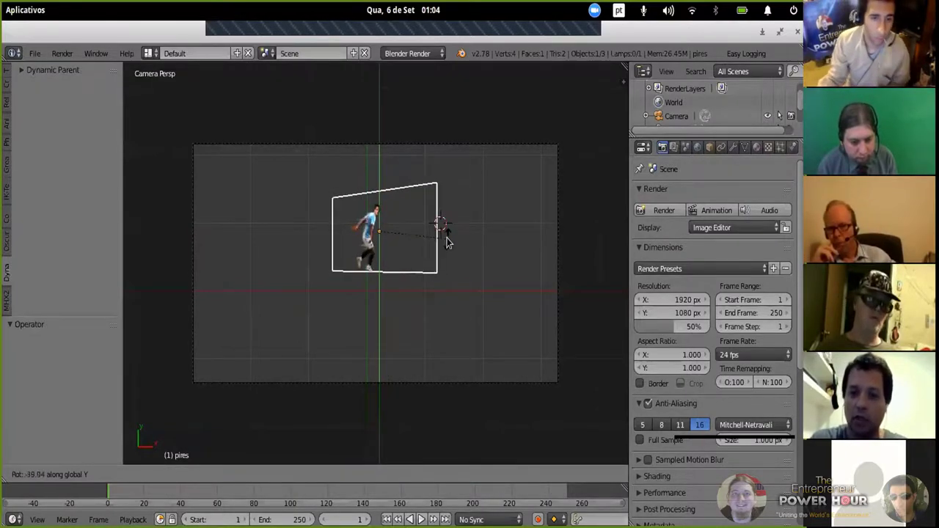
click(455, 279)
- Cancel a Z-axis rotation so the plane stays upright
key(r)
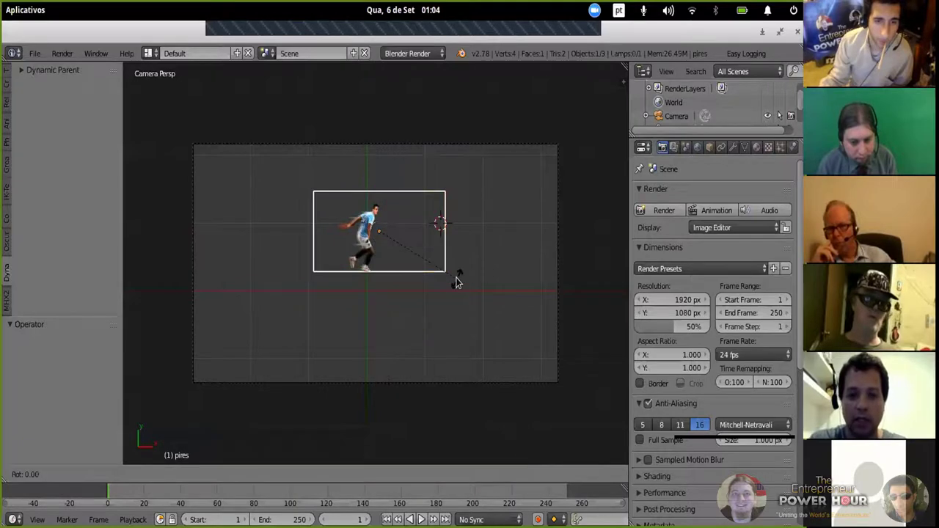
key(z)
right_click(451, 315)
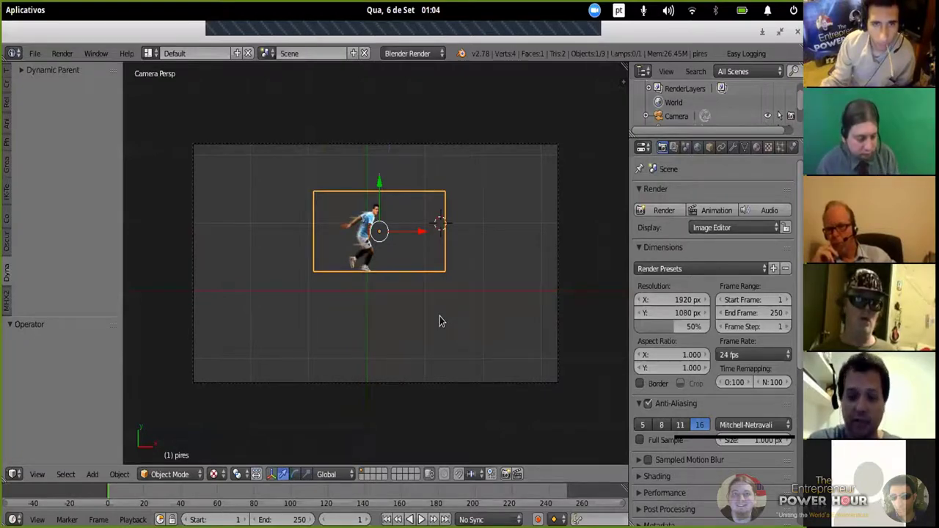
key(s)
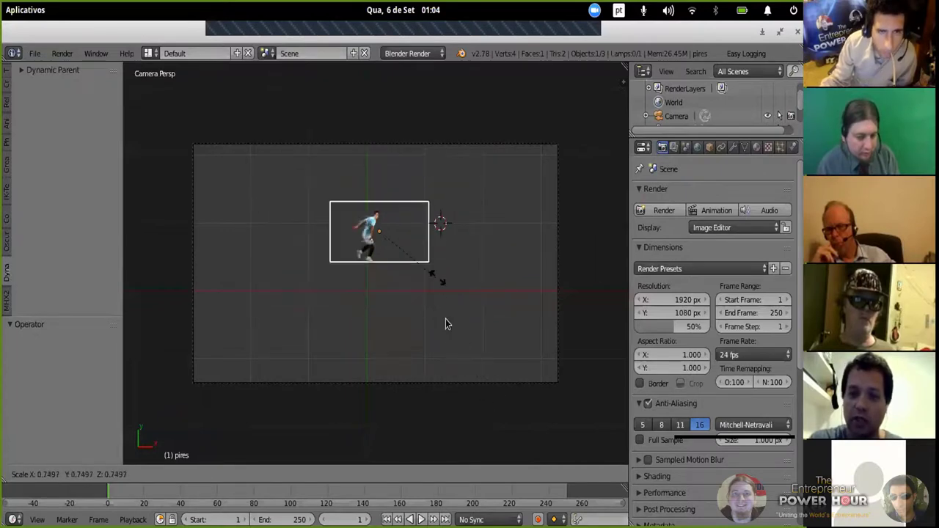
key(Escape)
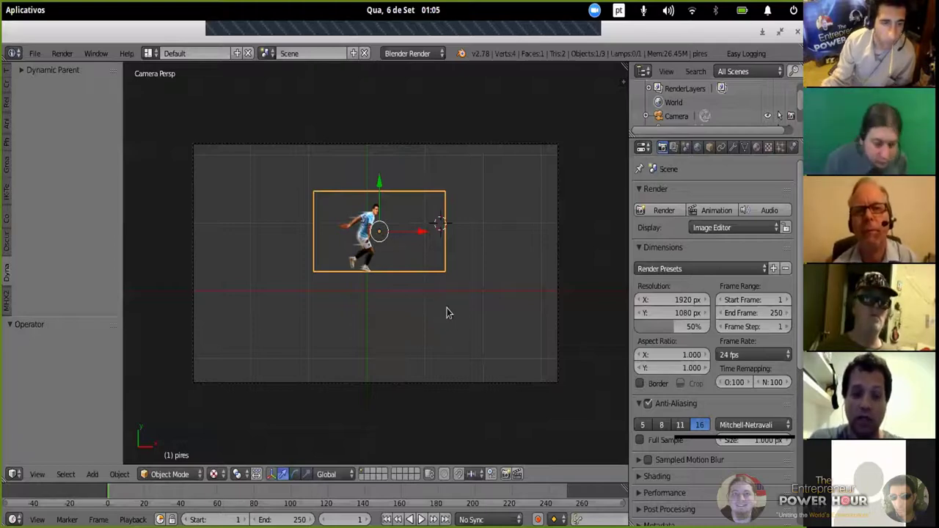
key(s)
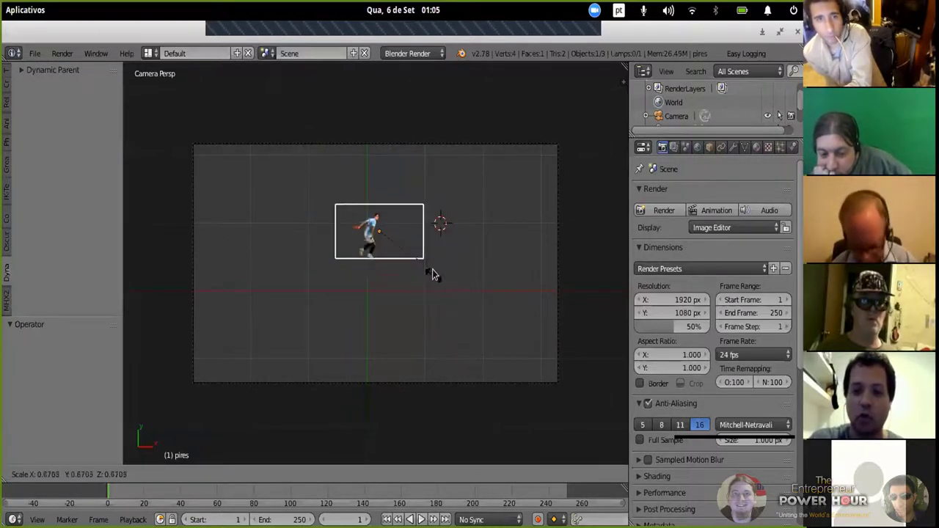
right_click(464, 391)
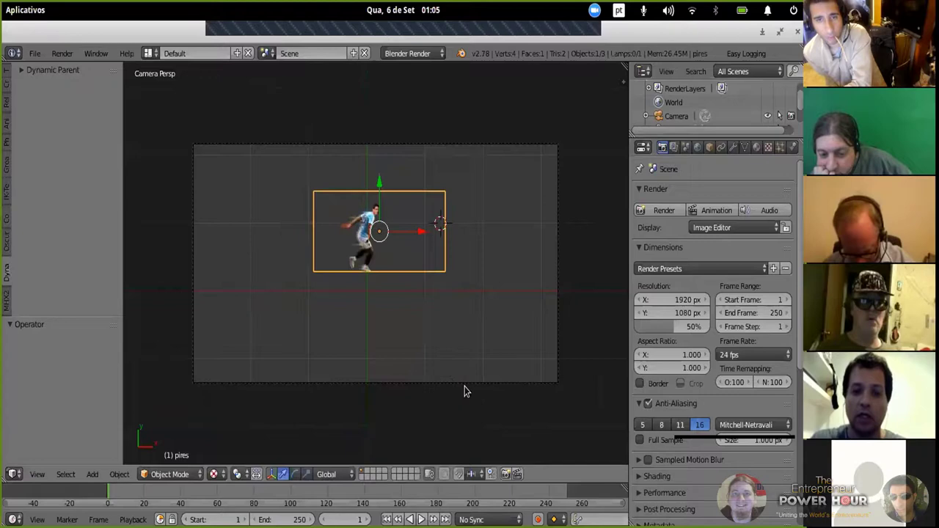
key(s)
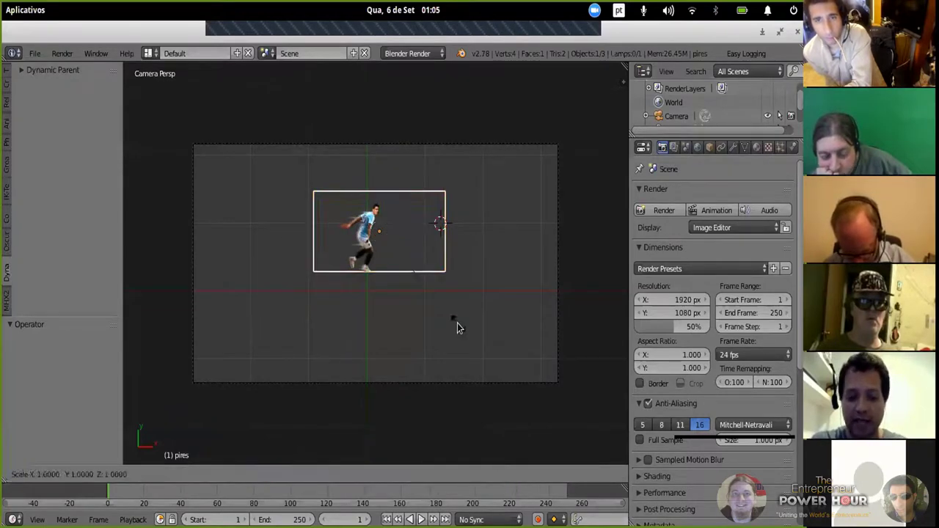
key(x)
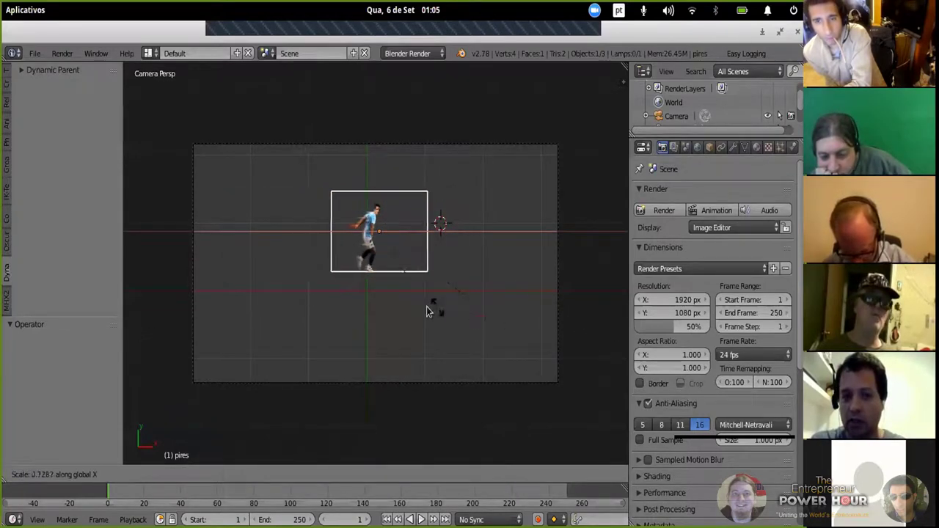
right_click(444, 301)
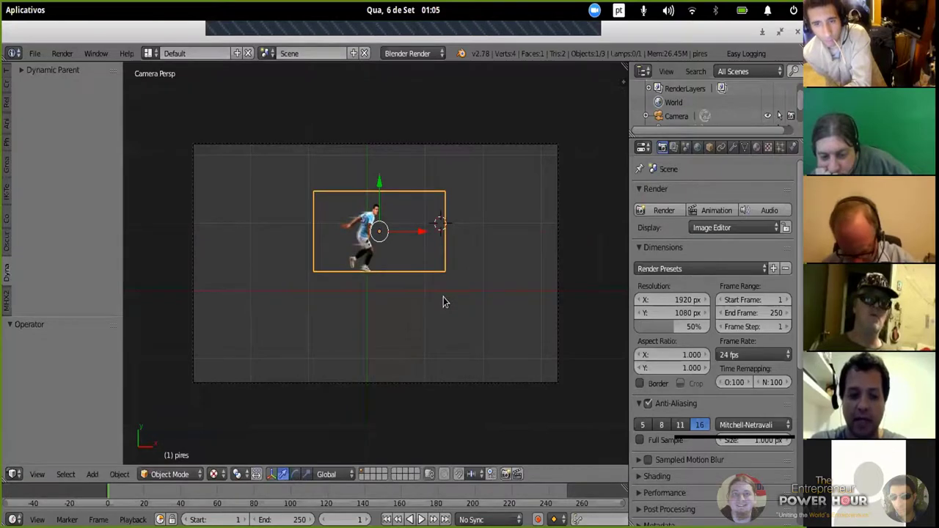
key(s)
key(y)
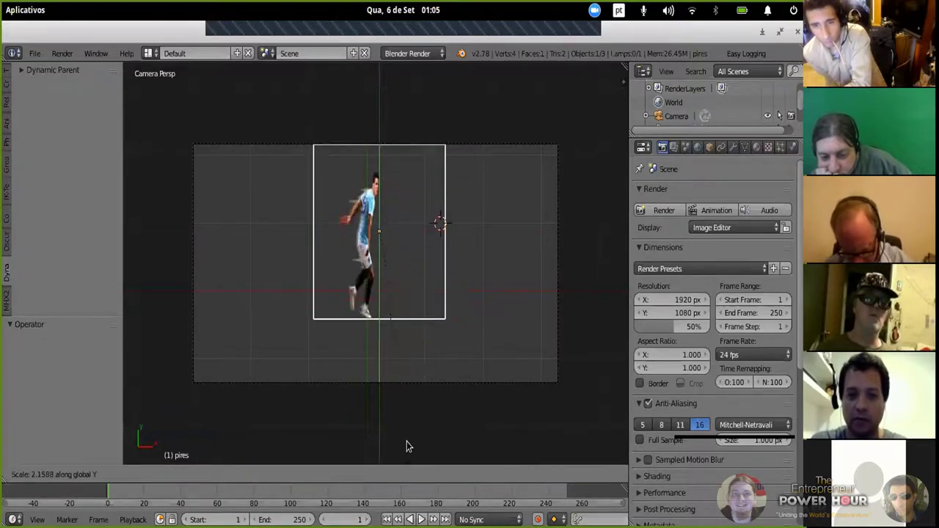
right_click(440, 147)
key(s)
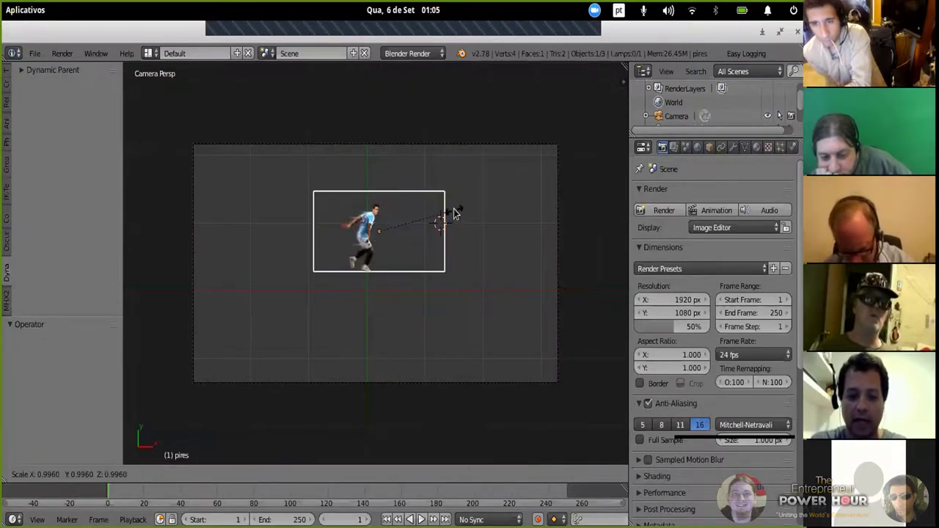
right_click(449, 205)
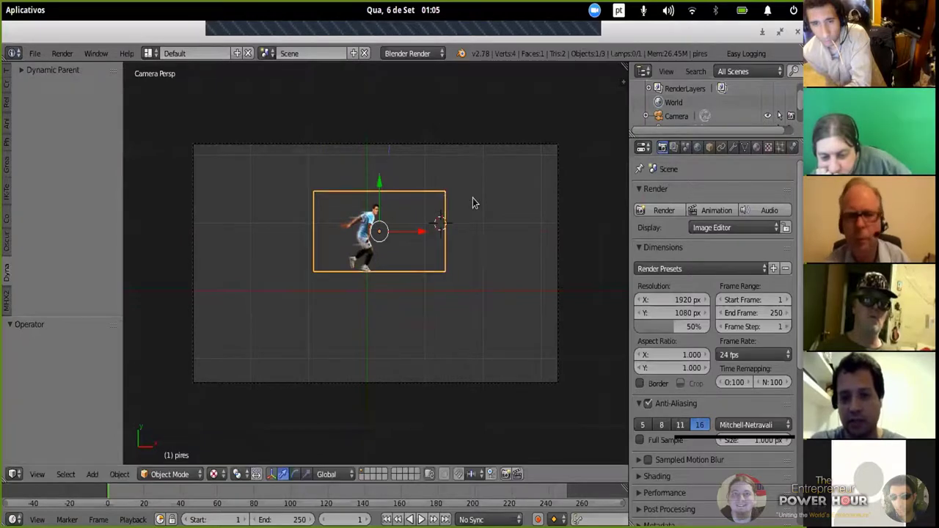
- Add a cube at the 3D cursor and shrink it to about 0.301 scale
click(478, 267)
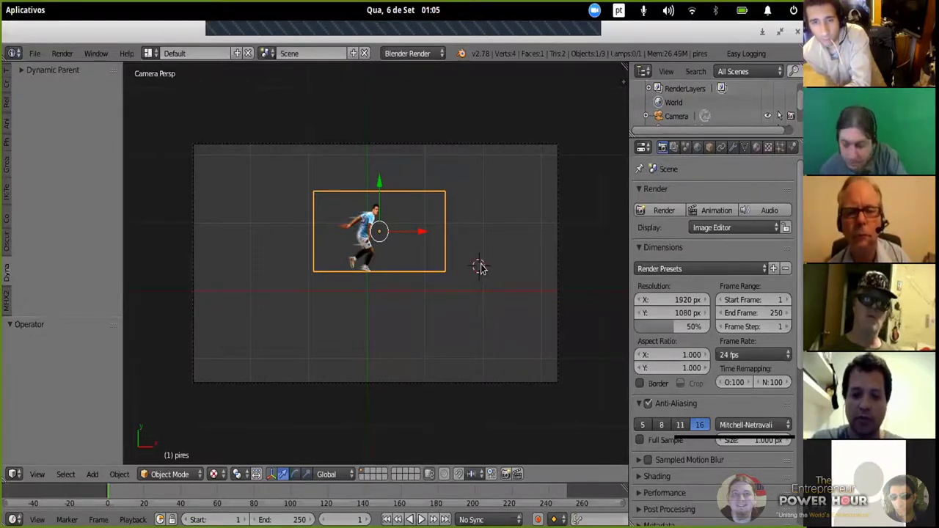
key(space)
text(cube)
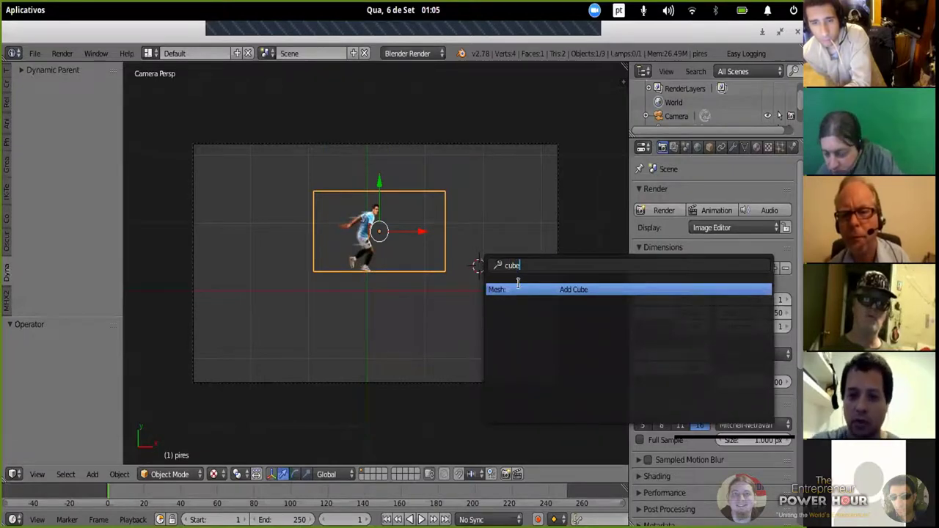
click(518, 290)
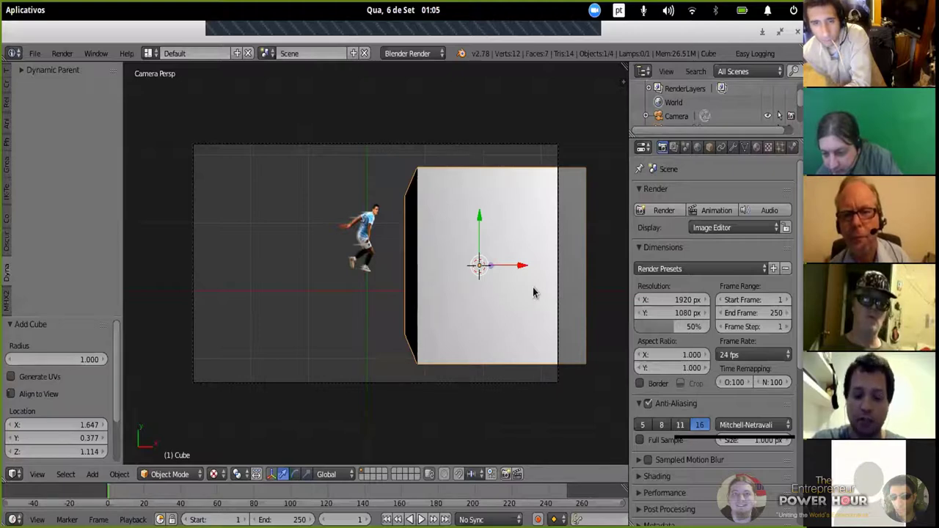
key(s)
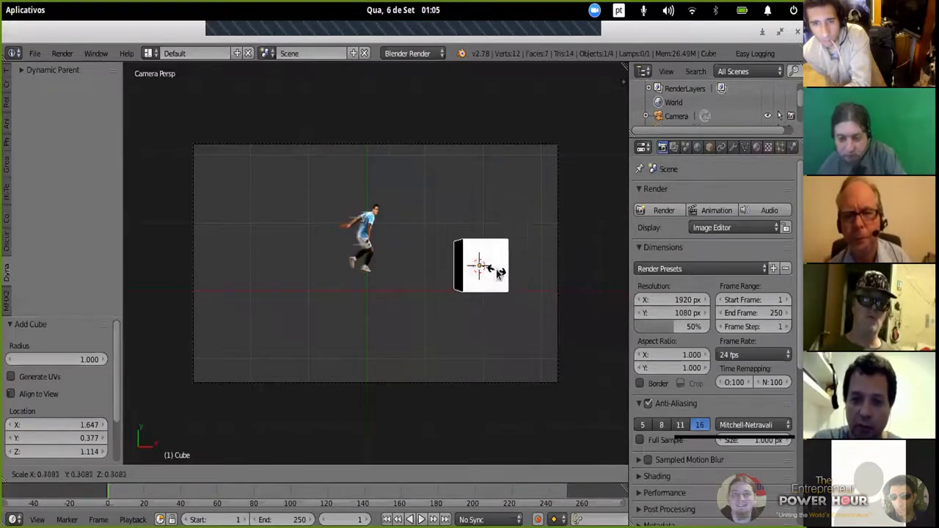
click(498, 276)
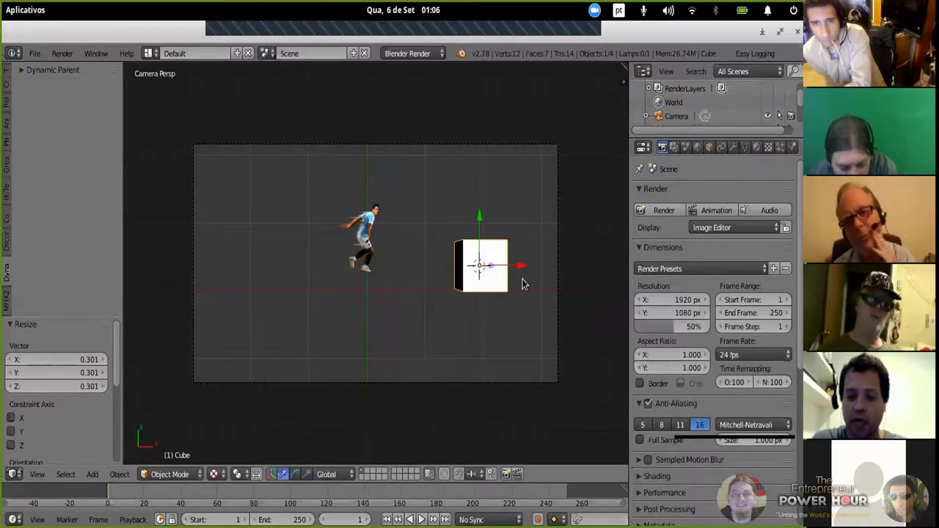
- Move the cube just left of the player and adjust its height along Z
key(g)
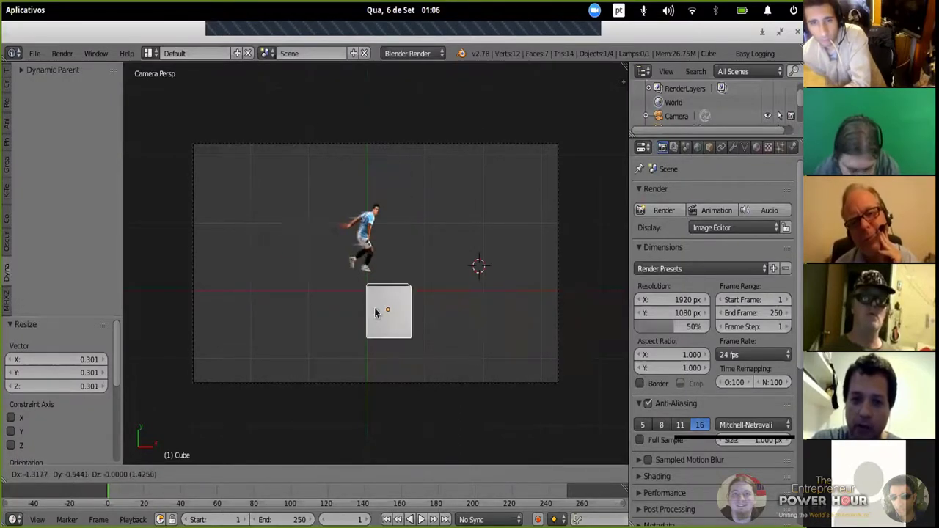
click(345, 252)
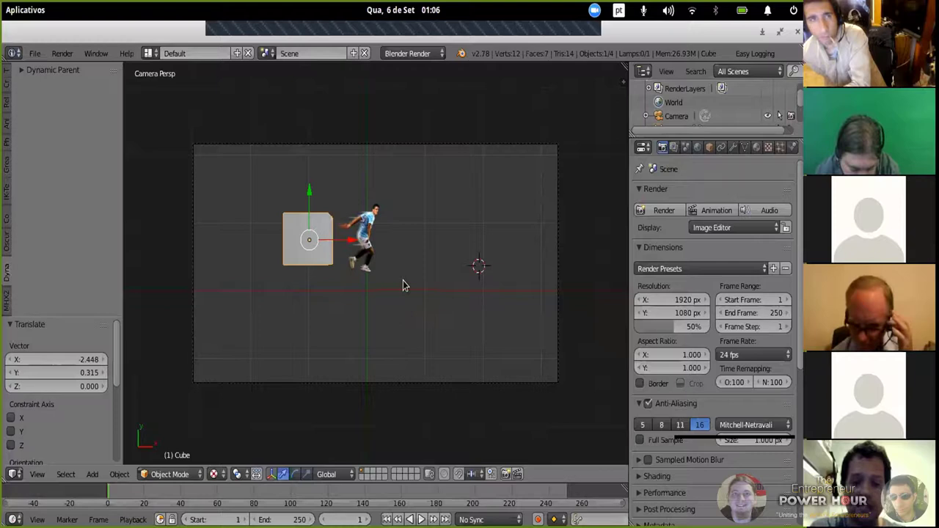
key(g)
key(z)
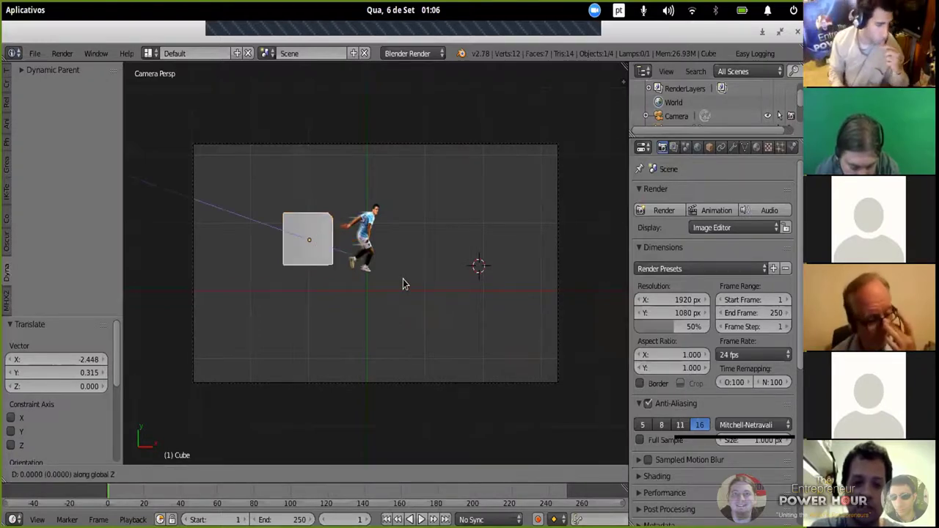
click(362, 250)
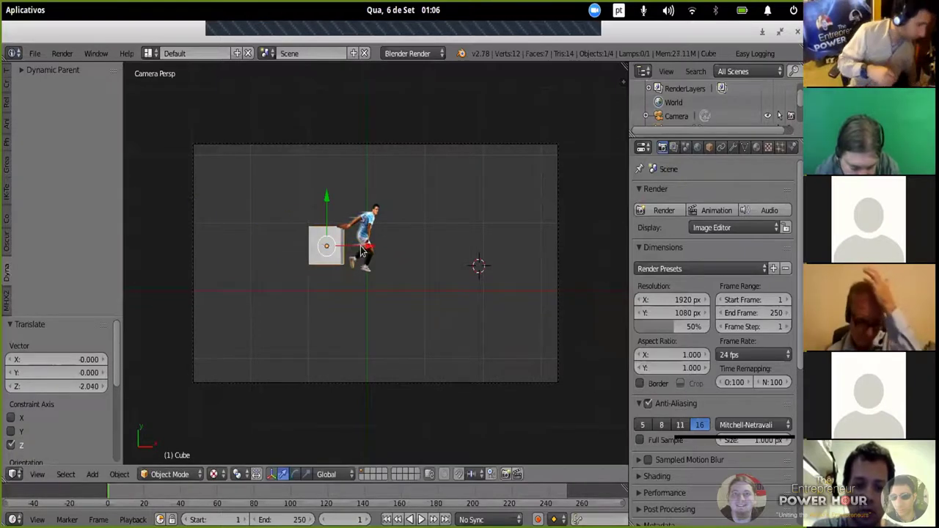
- Place the cube behind the player's torso, then raise it 4.21 along Z
key(g)
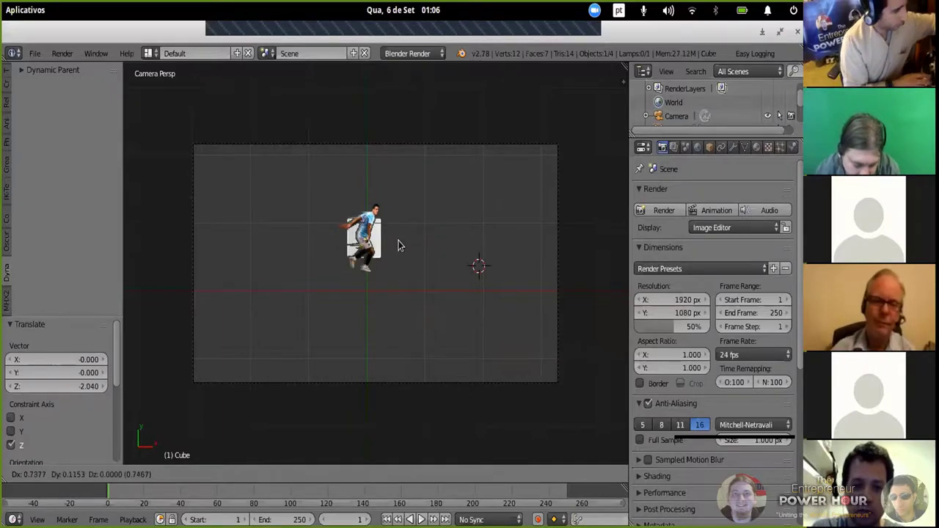
click(399, 245)
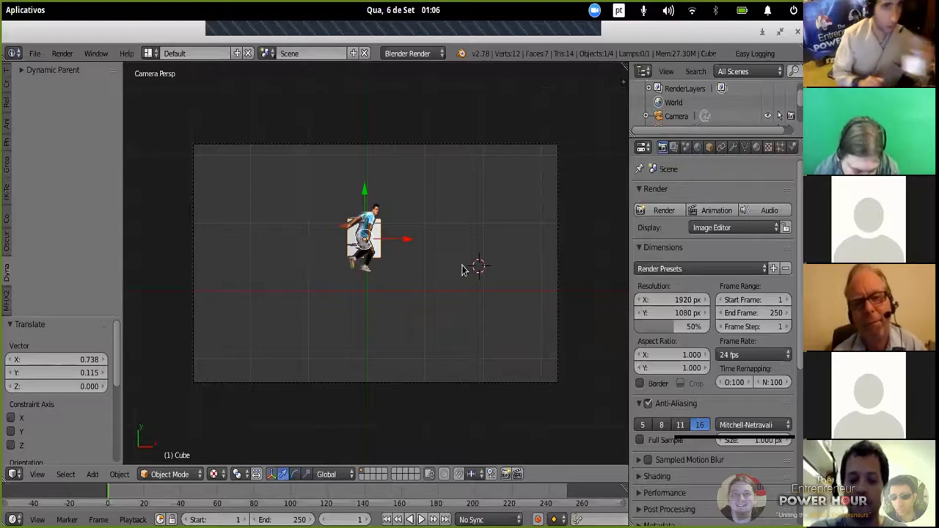
key(m)
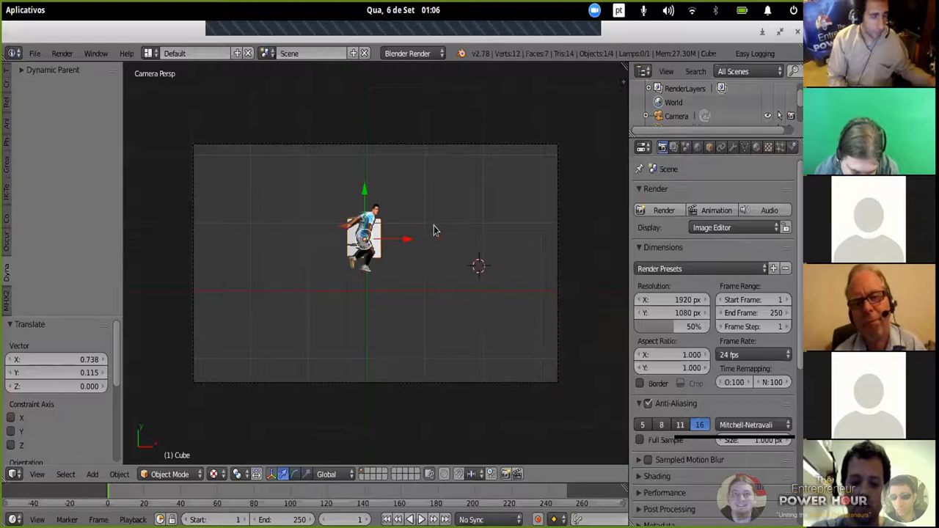
key(g)
key(z)
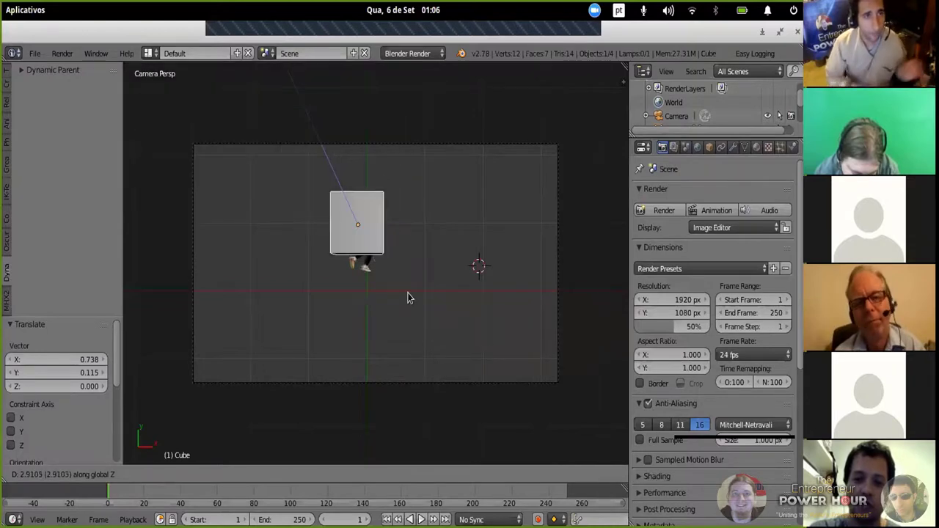
click(428, 287)
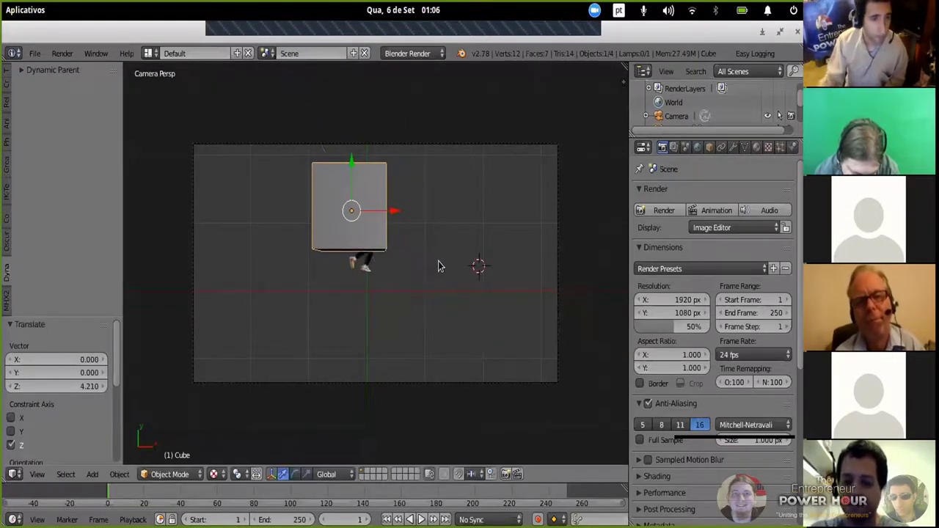
- Delete the test cube and select the player image plane
key(x)
click(434, 268)
right_click(373, 253)
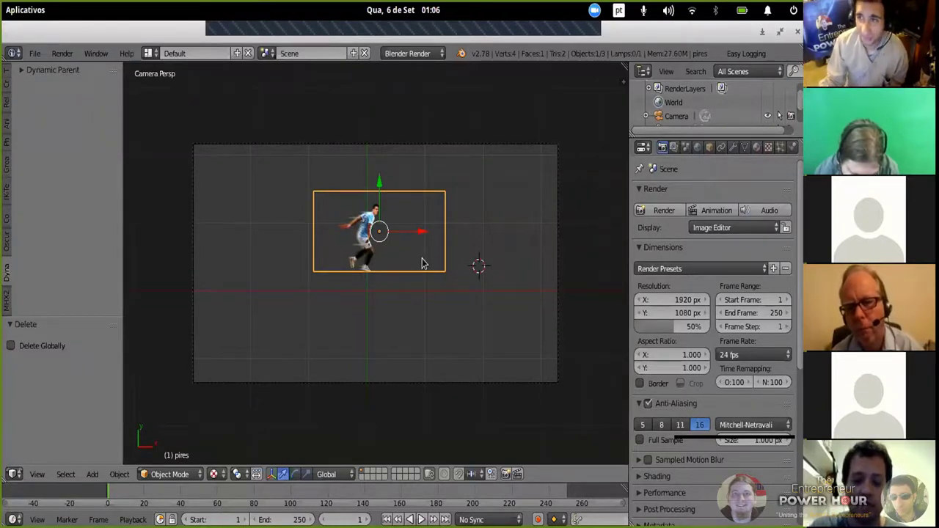
- Scale the player plane to 3.965 and shift it down-left in the frame
key(s)
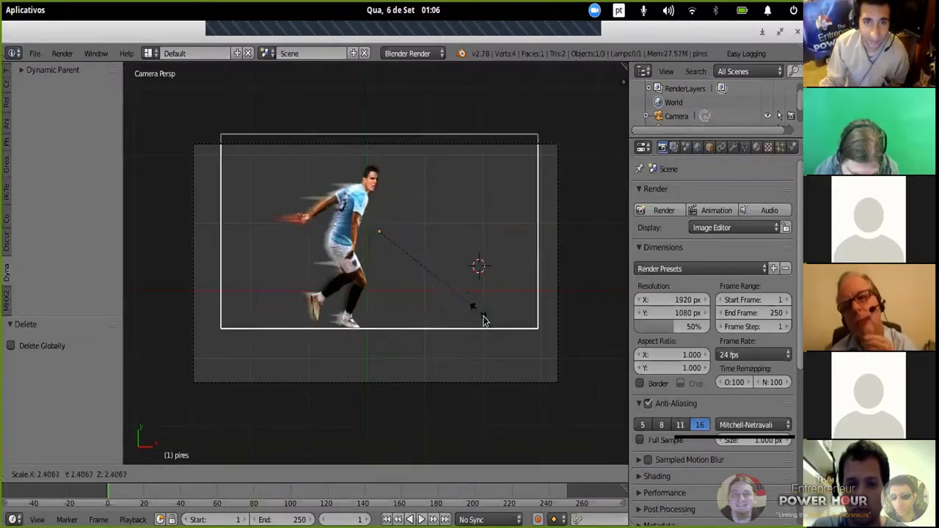
click(526, 381)
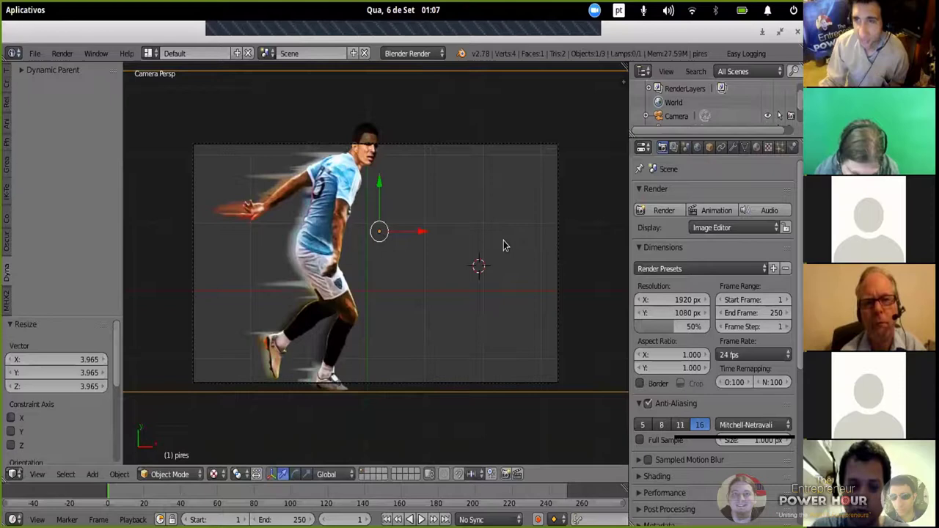
key(g)
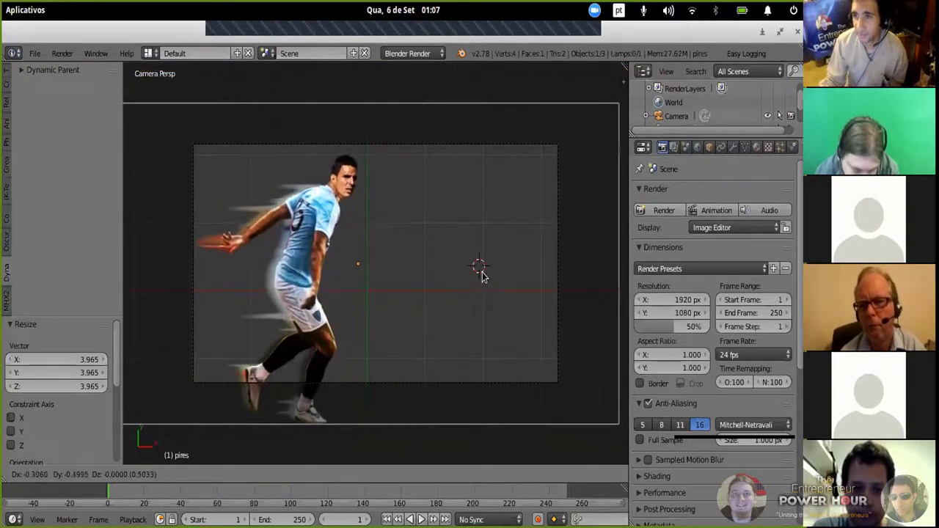
click(559, 368)
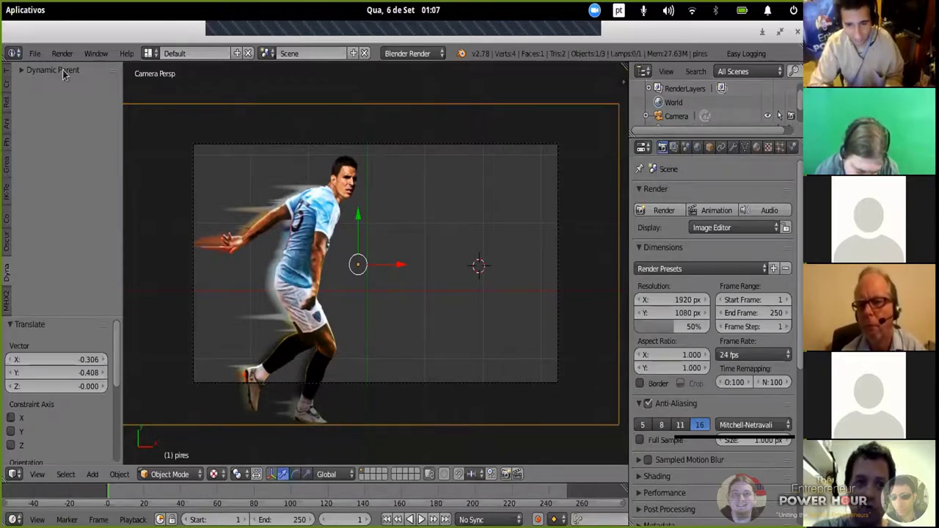
- Import fundo.png through File > Import > Images as Planes
click(35, 53)
mouse_move(55, 302)
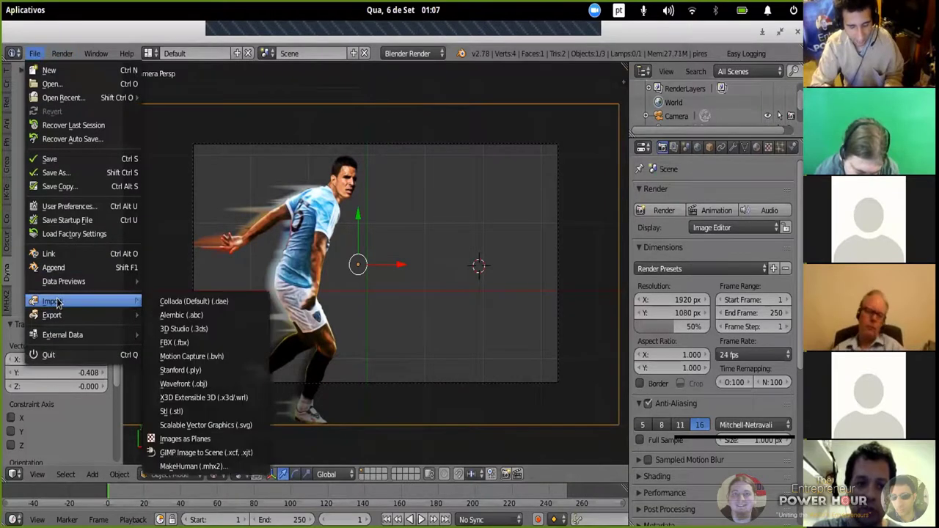
click(169, 440)
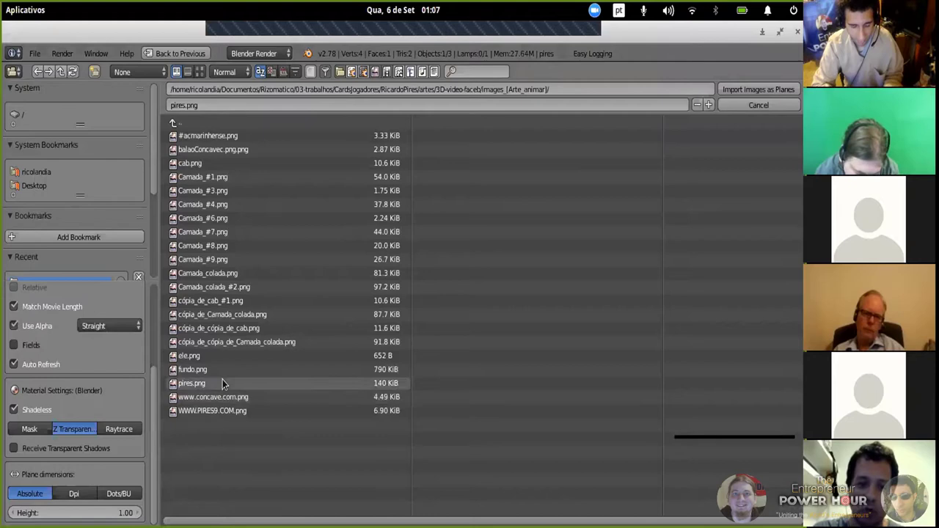
click(202, 372)
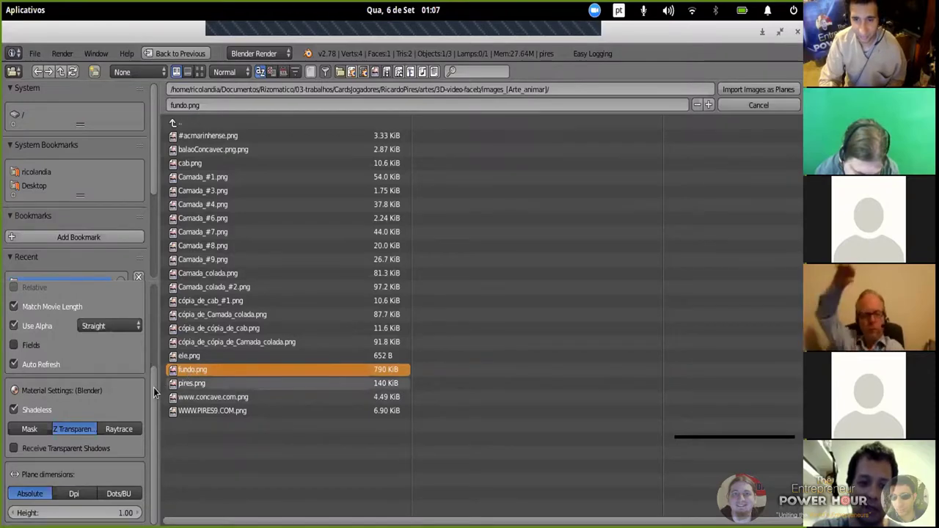
drag(153, 387, 156, 339)
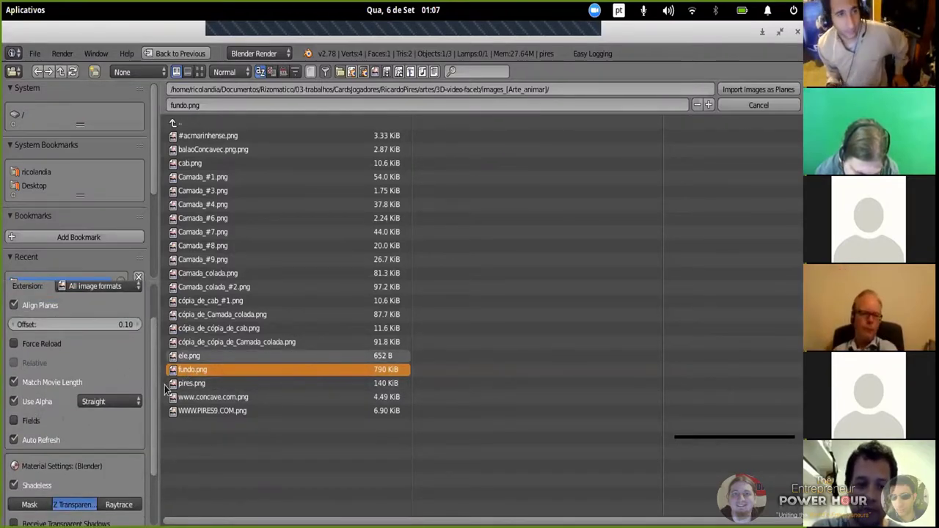
drag(156, 381, 154, 424)
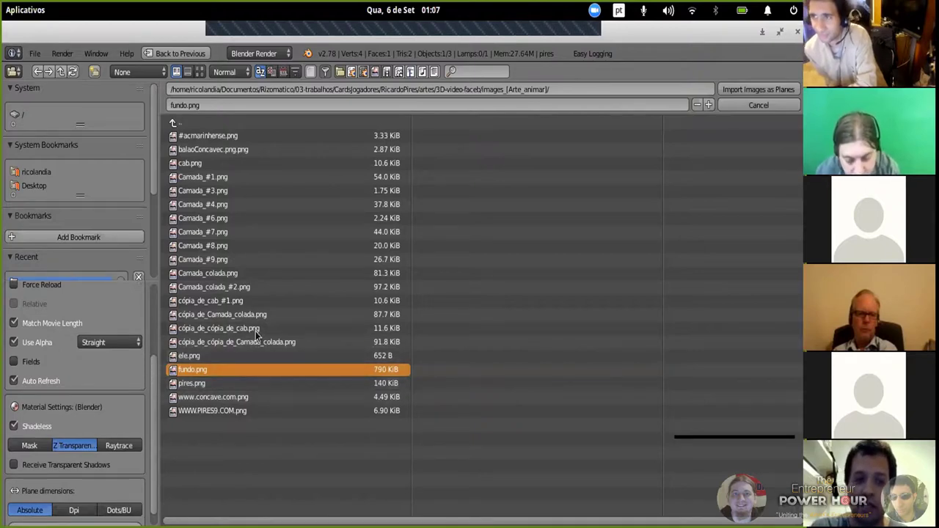
click(757, 89)
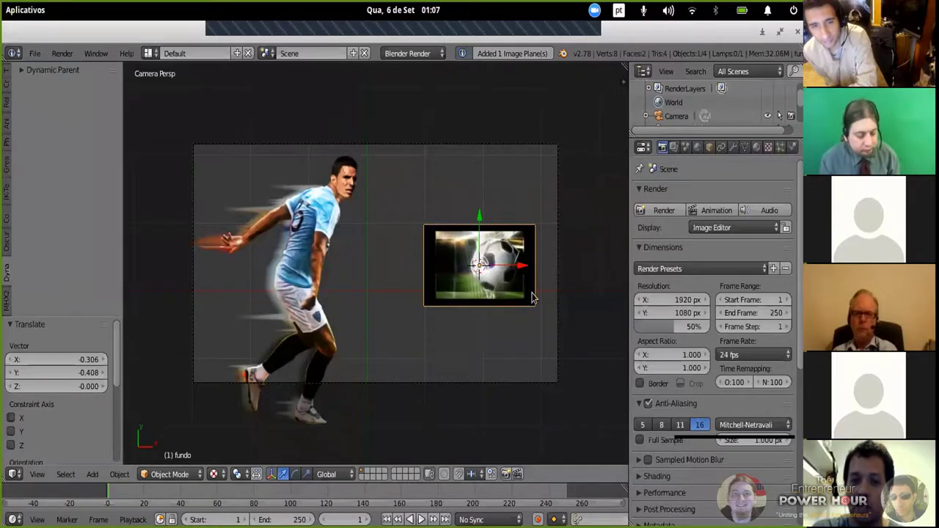
- Enlarge the soccer-ball background plane to about 3.8 times size
key(s)
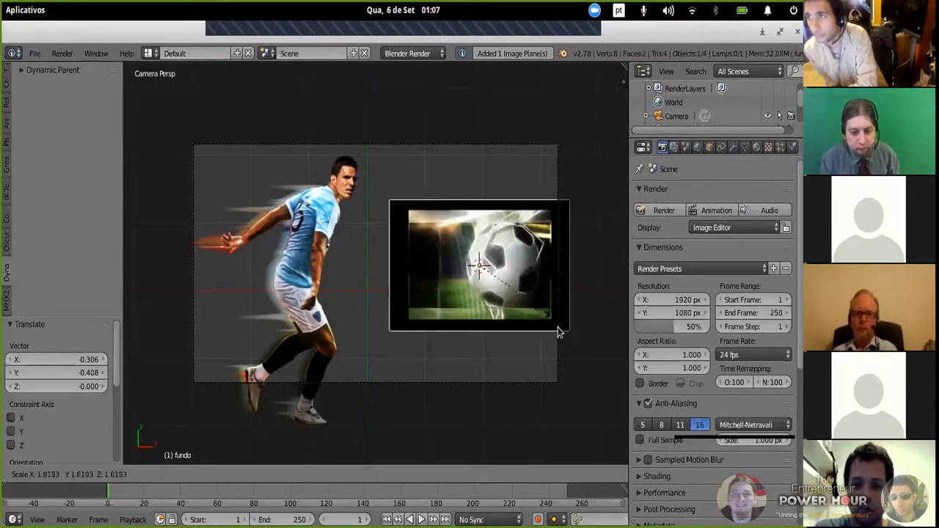
click(528, 319)
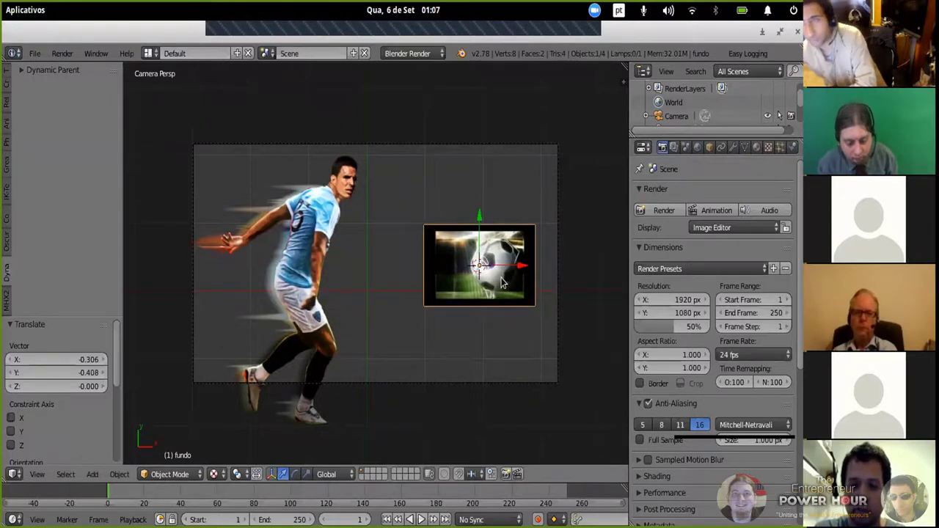
key(s)
click(556, 327)
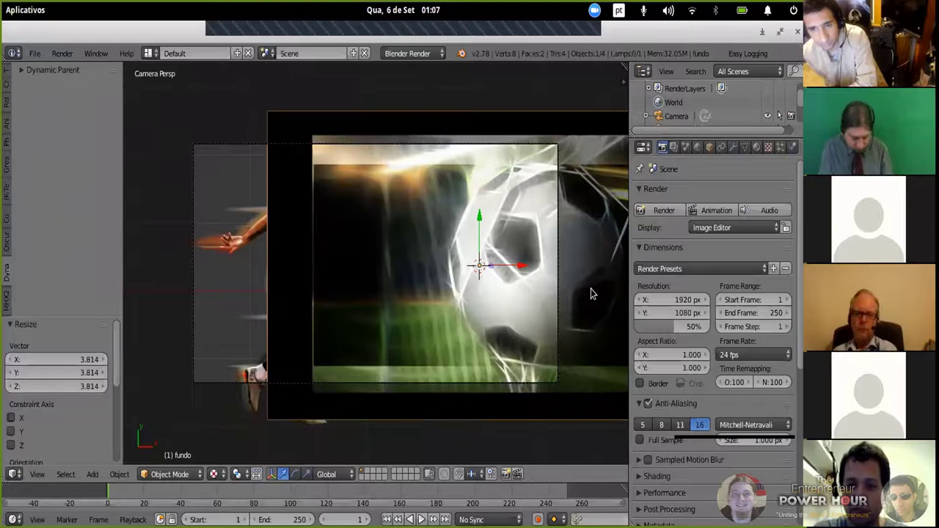
- Shift the background left, then lower it 0.694 along Z
key(g)
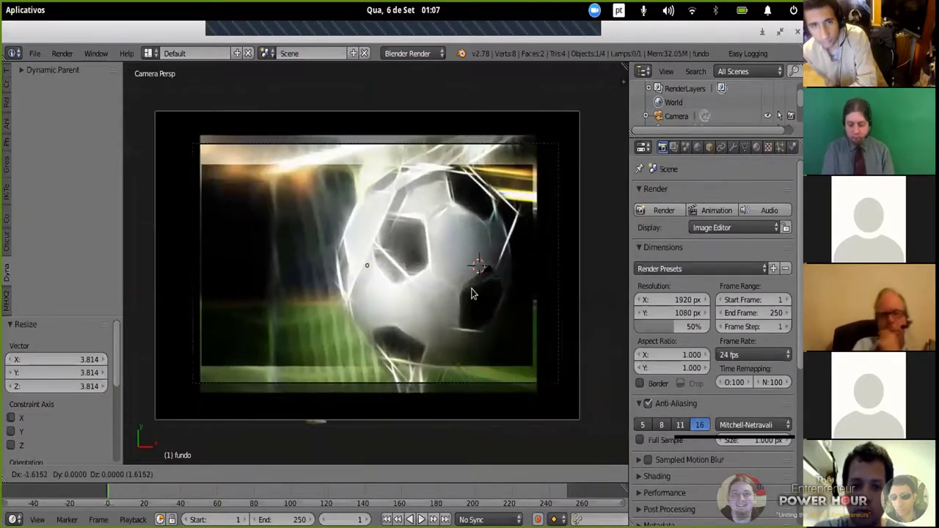
click(481, 290)
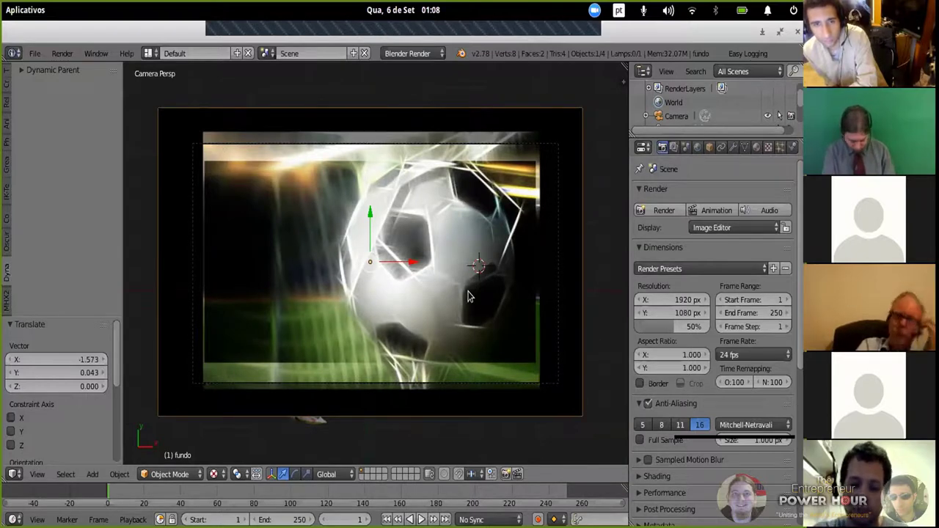
key(g)
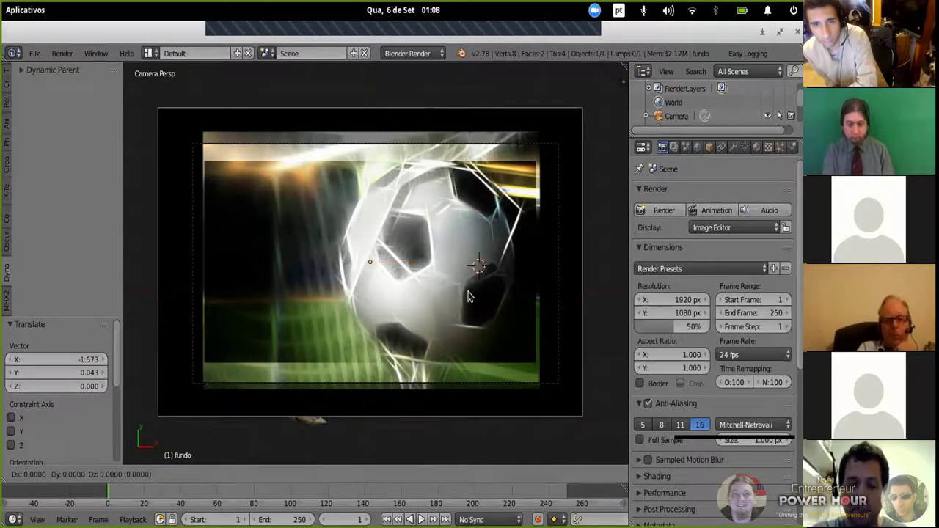
key(z)
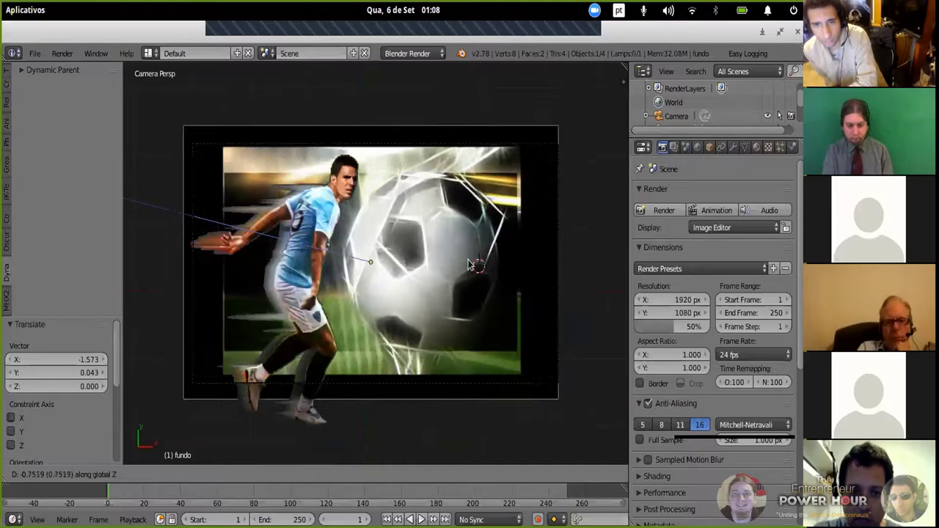
click(469, 265)
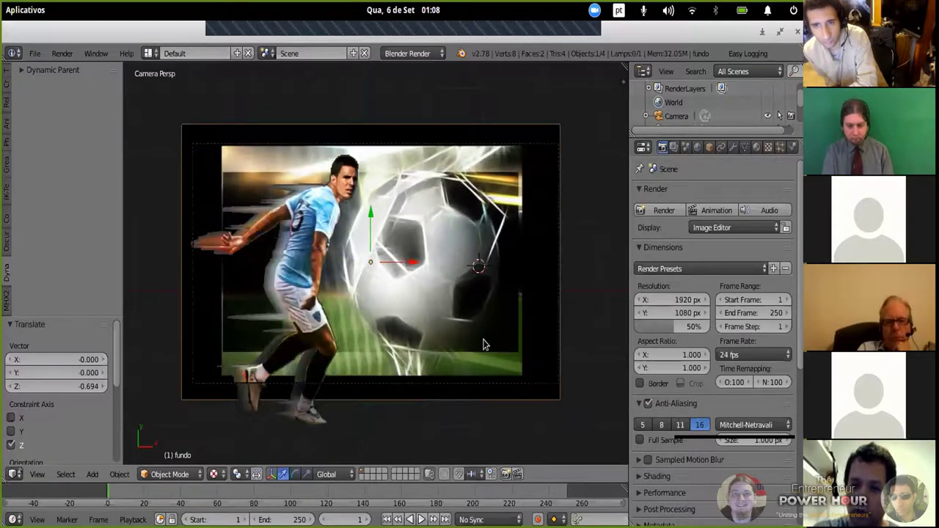
- Raise the soccer-ball background 0.333 along Z with the gizmo, then return to camera view
scroll(480, 341, down, 1)
scroll(452, 322, up, 1)
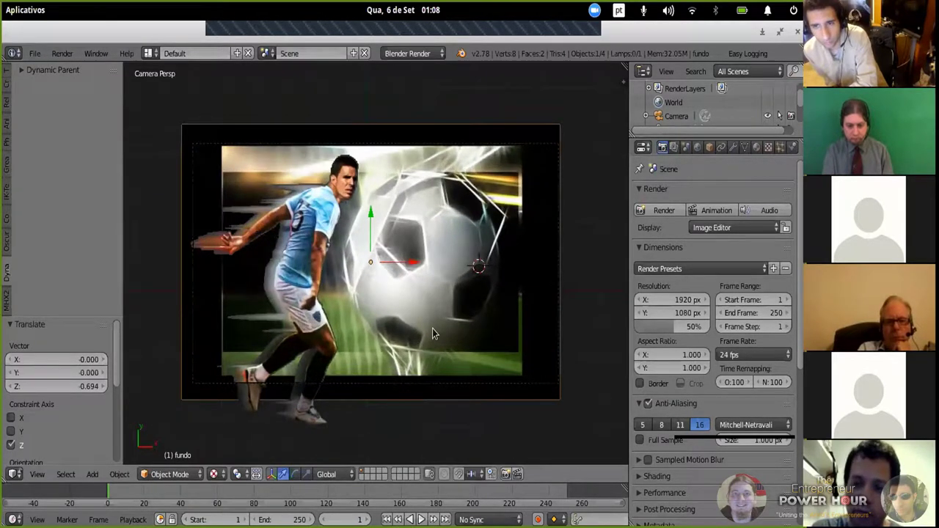
middle_drag(432, 328, 482, 267)
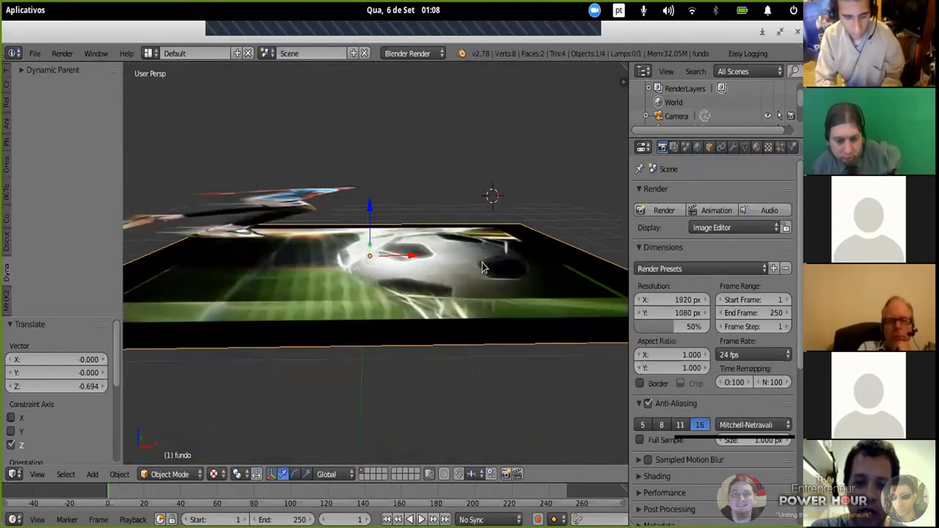
drag(370, 207, 374, 182)
middle_drag(409, 272, 430, 315)
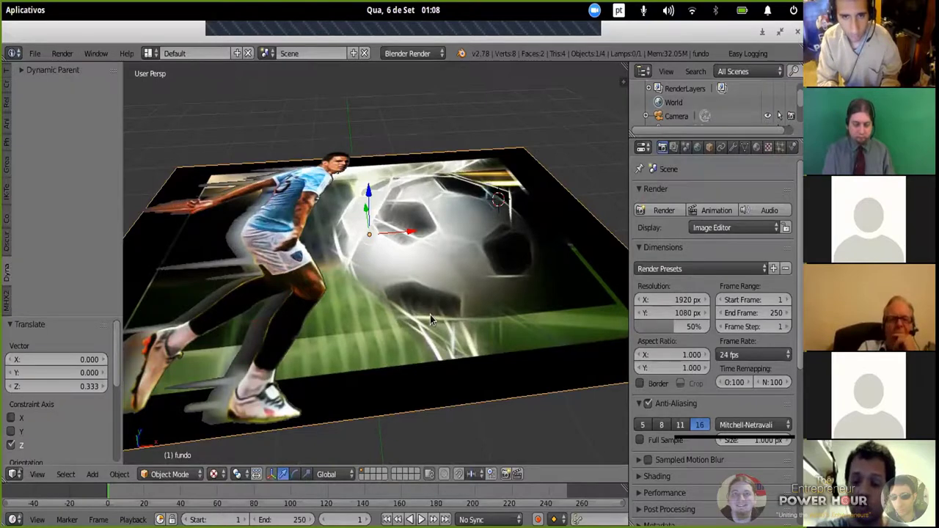
key(KP_0)
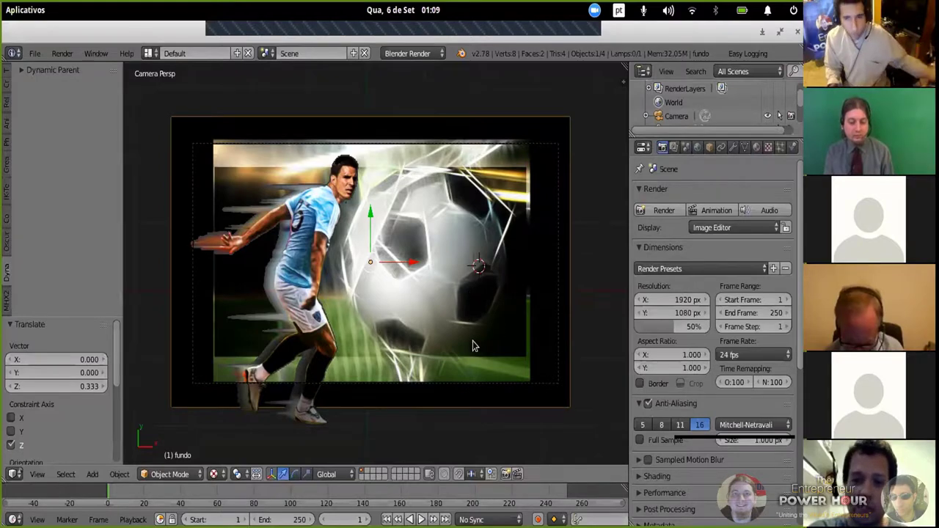
- Select the soccer-player plane, then the scene camera
middle_drag(464, 331, 407, 278)
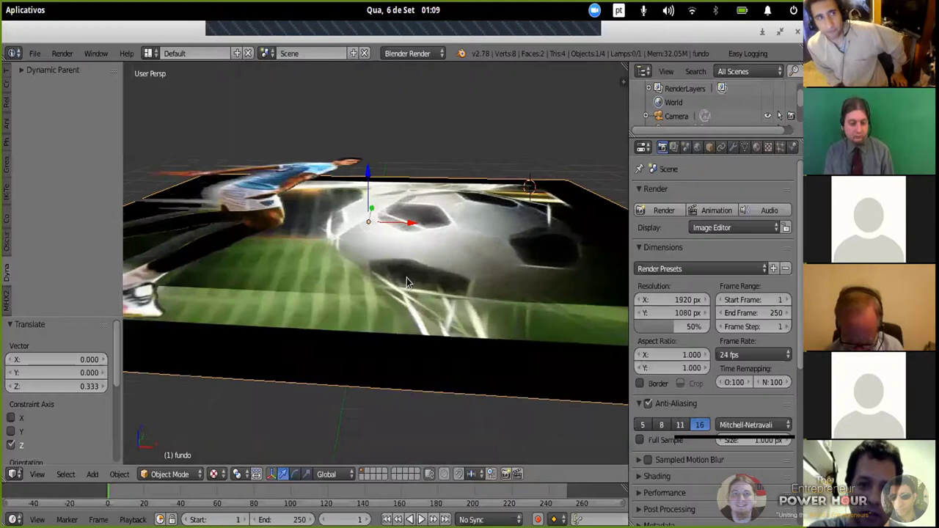
right_click(291, 237)
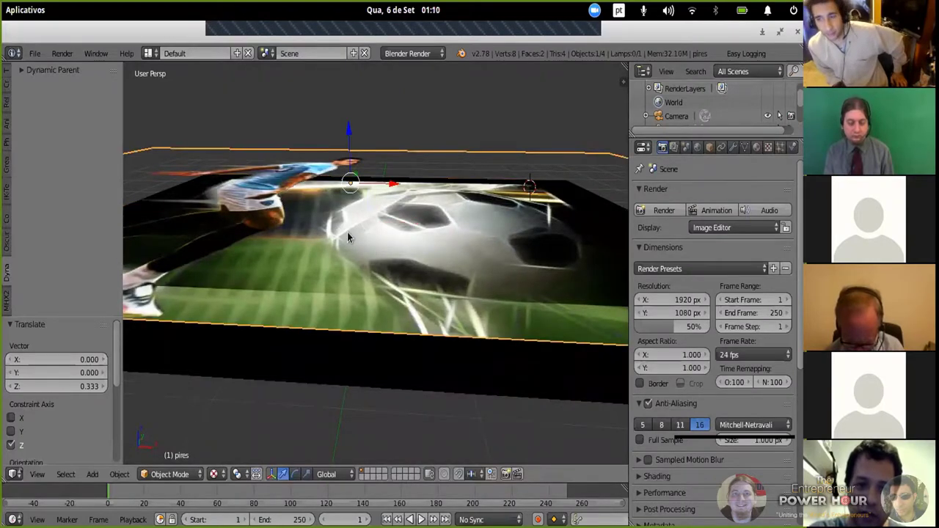
middle_drag(352, 237, 336, 229)
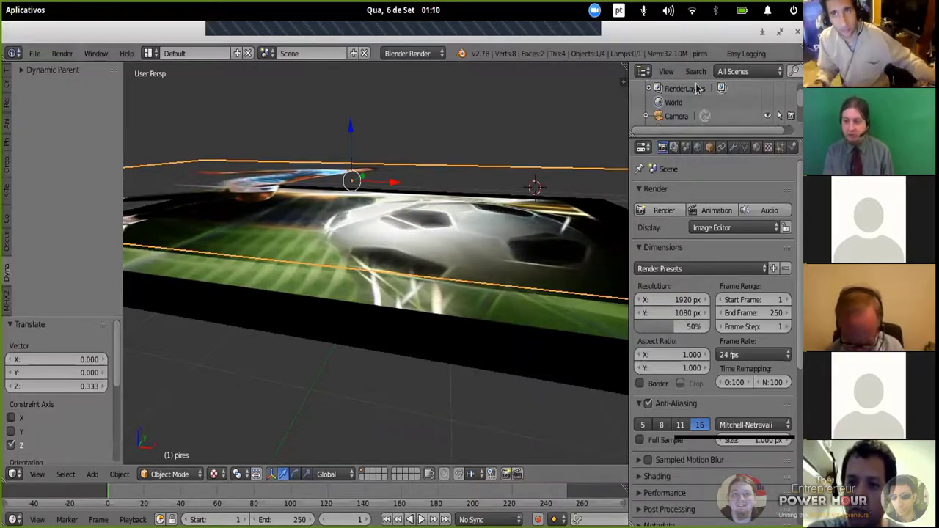
click(738, 118)
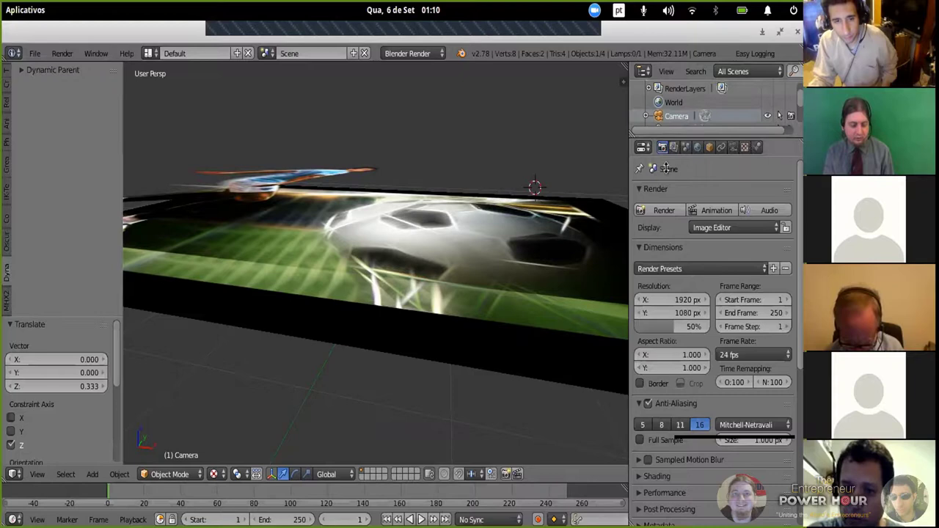
- Restore Blender to a floating window and browse the camera and scene settings
double_click(759, 38)
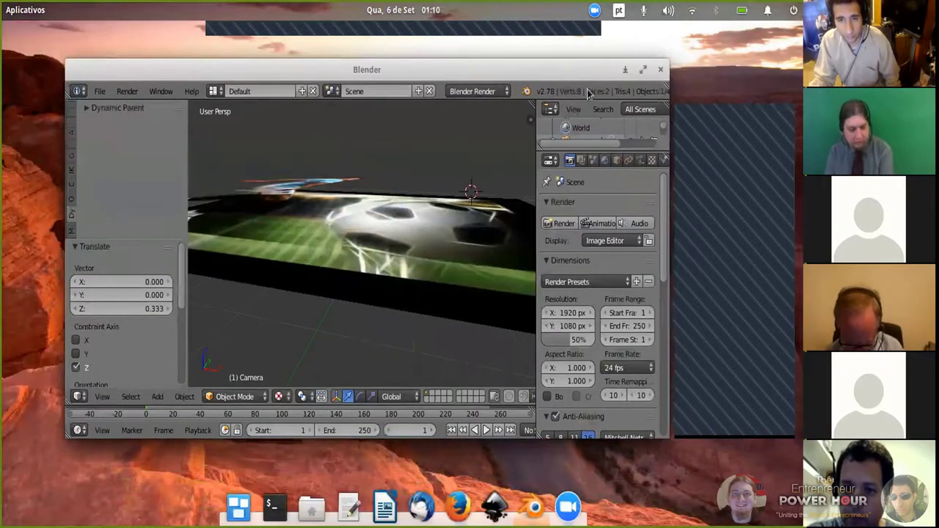
click(615, 160)
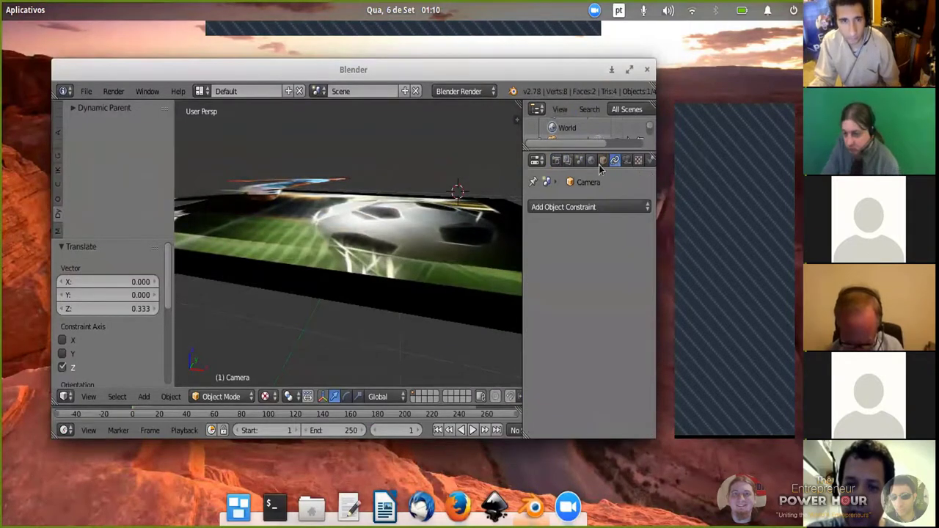
click(603, 161)
click(579, 160)
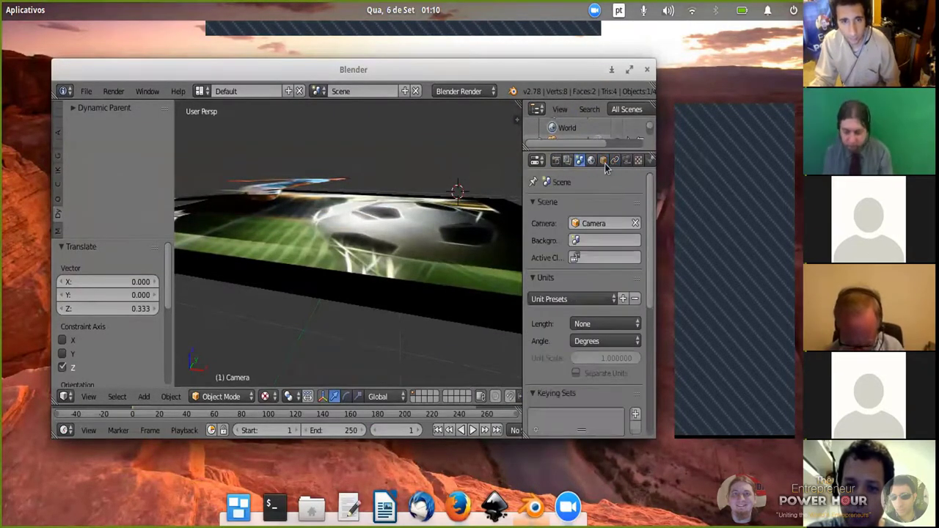
- Resize the window to expose the desktop's right edge, showing the render settings
drag(655, 67, 721, 66)
drag(84, 63, 32, 24)
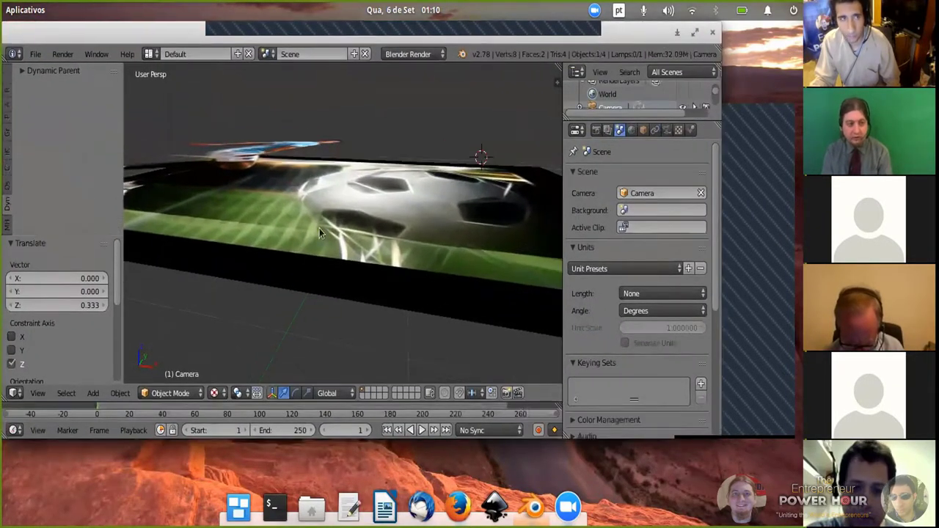
drag(618, 439, 618, 518)
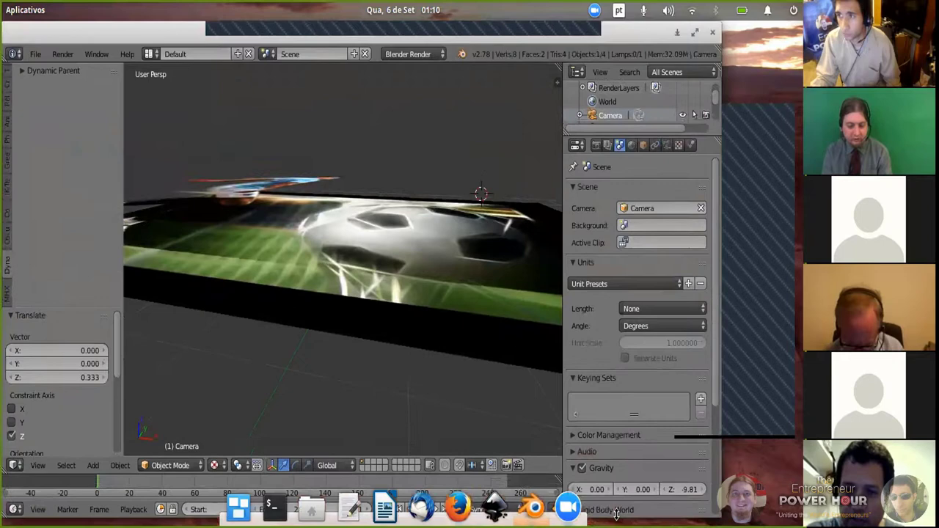
click(598, 145)
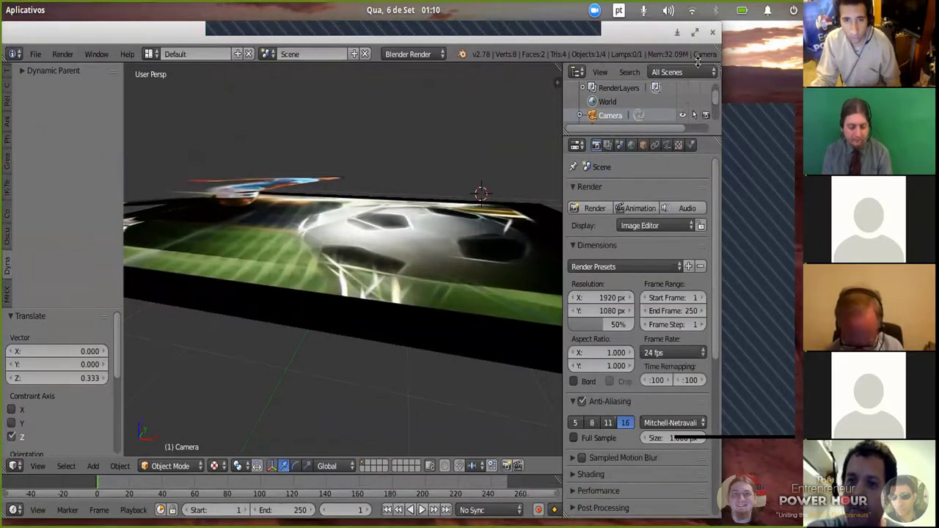
drag(711, 34, 663, 35)
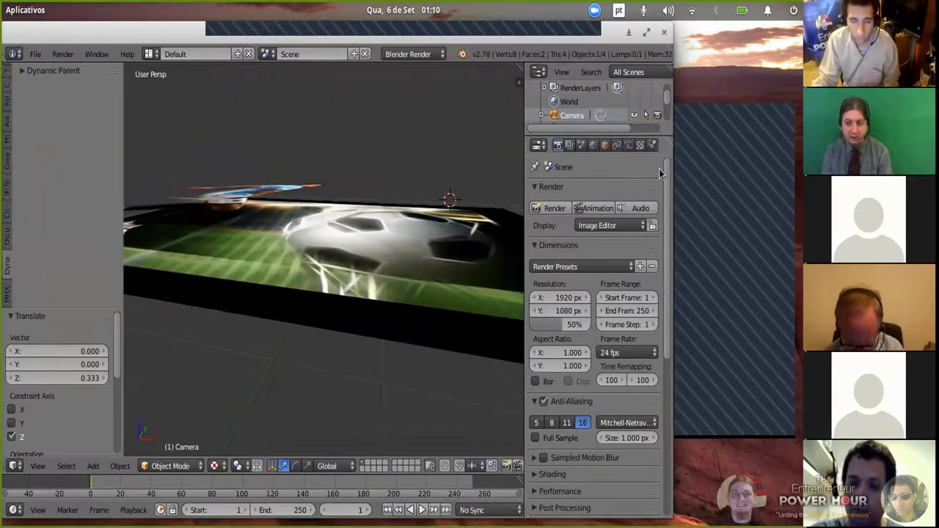
right_click(308, 203)
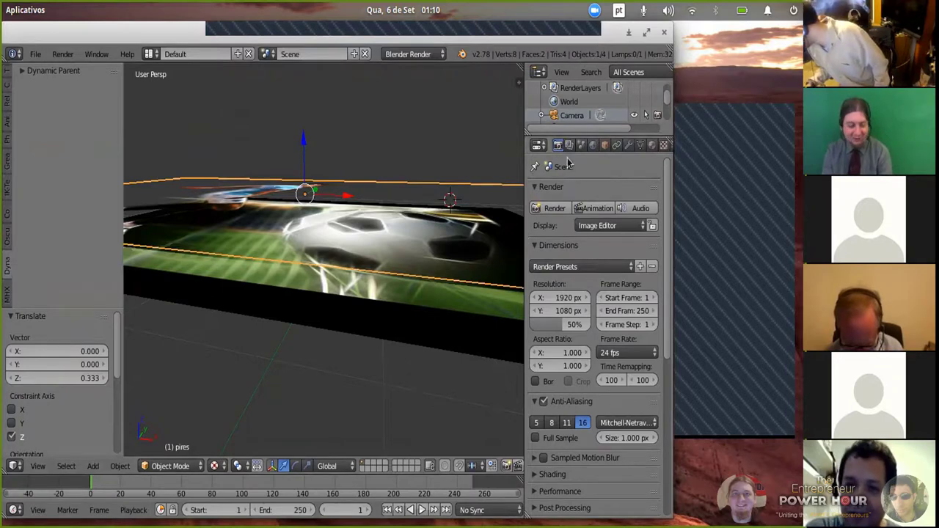
- Add a Solidify modifier to the player plane with thickness 0.058
click(606, 148)
click(630, 148)
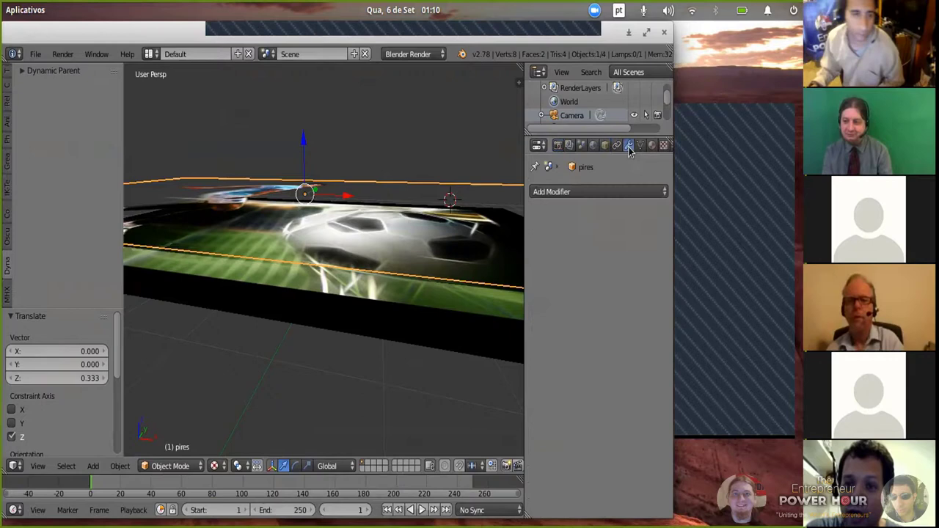
click(585, 193)
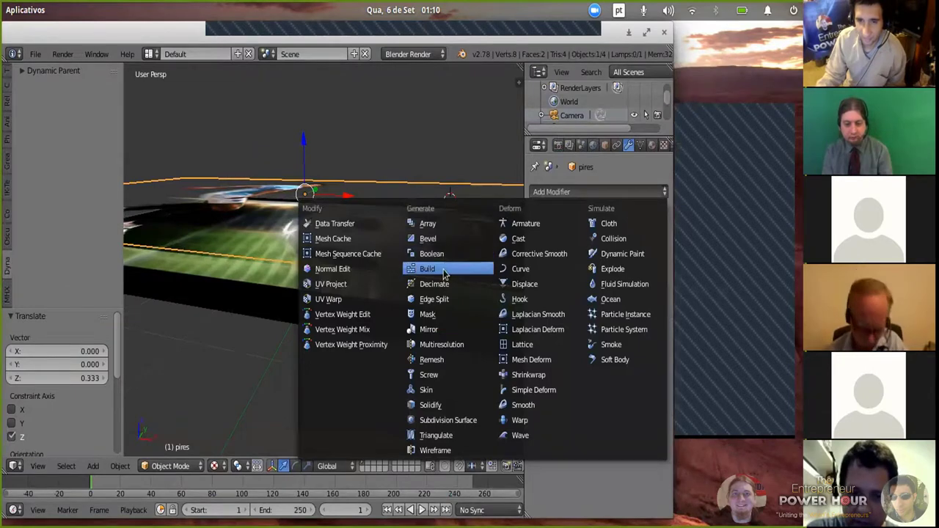
click(433, 405)
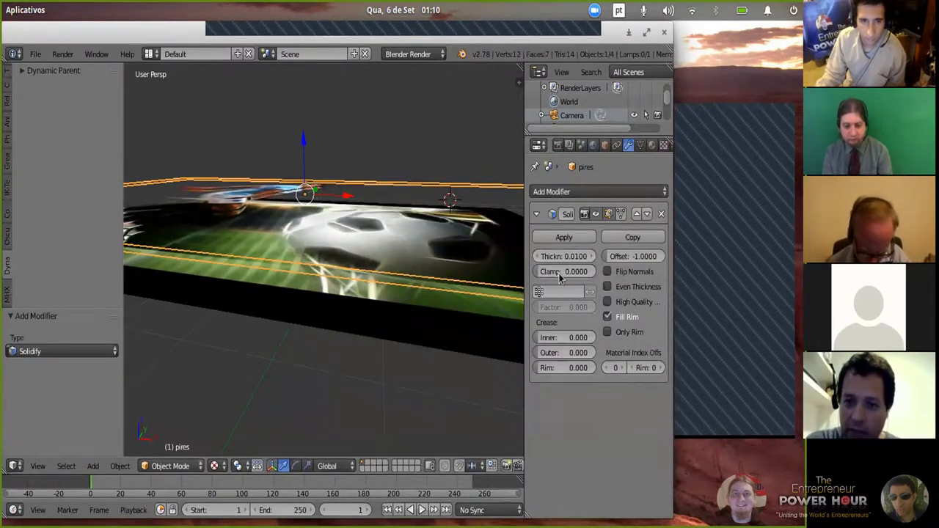
drag(564, 256, 584, 256)
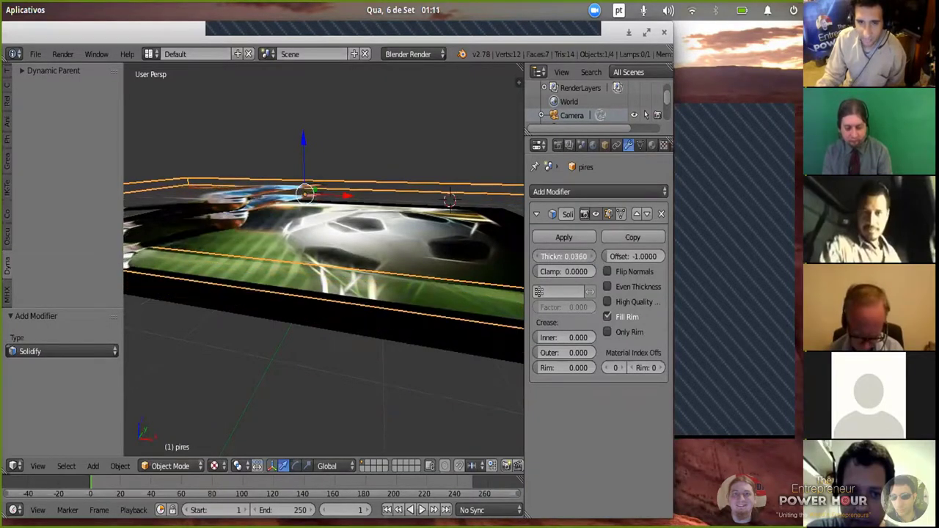
drag(584, 256, 600, 256)
- Inspect the thickened plane from a lower angle, then remove the Solidify modifier
middle_drag(415, 250, 348, 251)
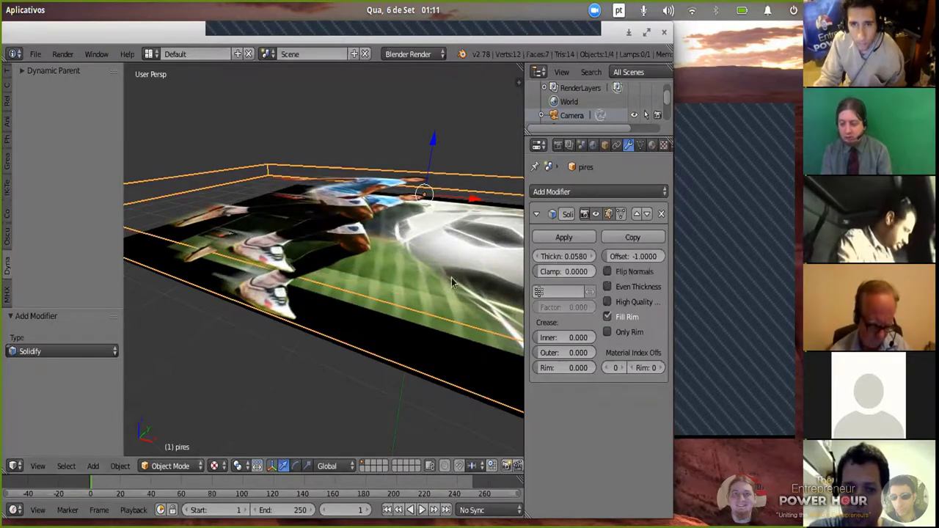
middle_drag(452, 283, 414, 280)
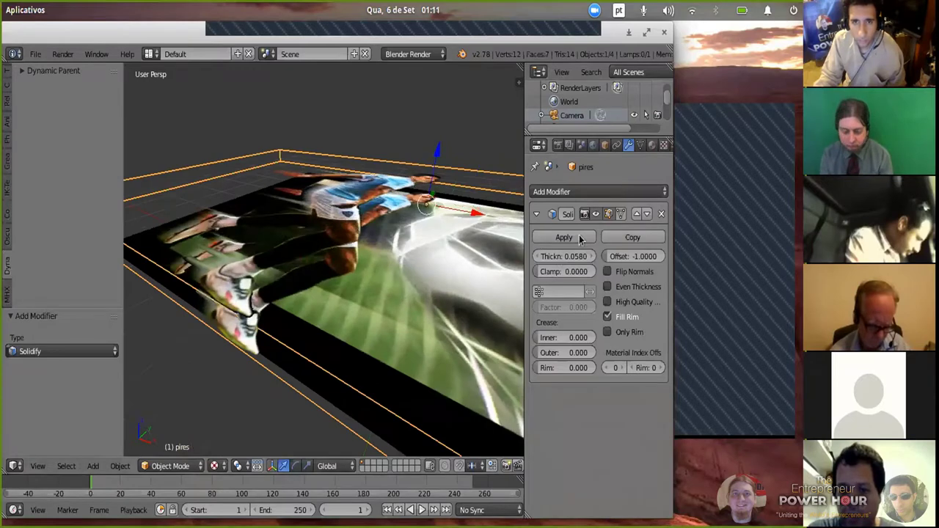
click(663, 214)
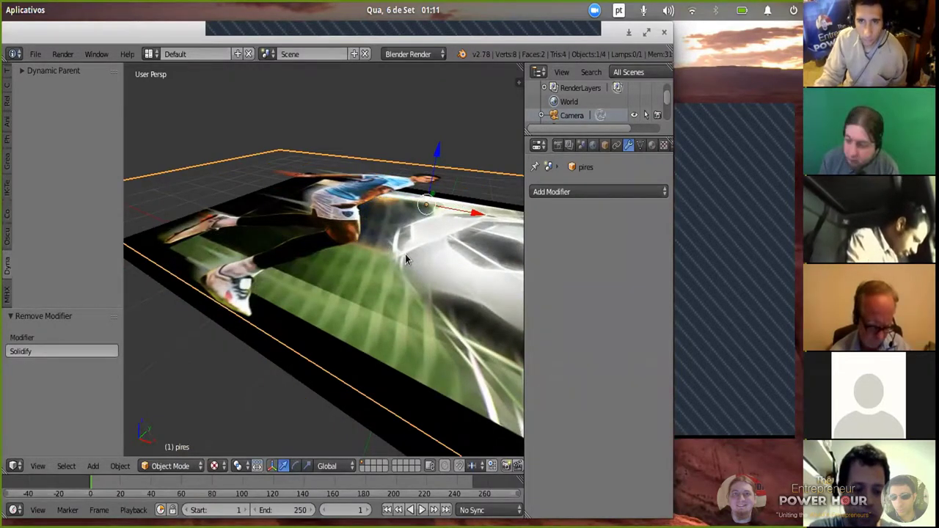
- Switch the viewport to untextured solid shading and orbit to a low angle
click(218, 466)
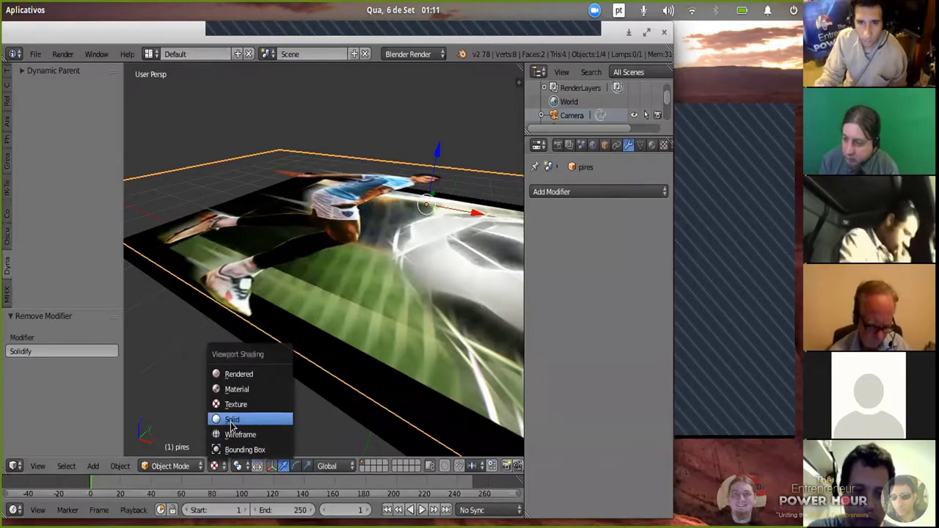
click(229, 417)
mouse_move(377, 310)
middle_down()
mouse_move(387, 276)
mouse_move(401, 276)
mouse_move(399, 239)
mouse_move(415, 241)
middle_up()
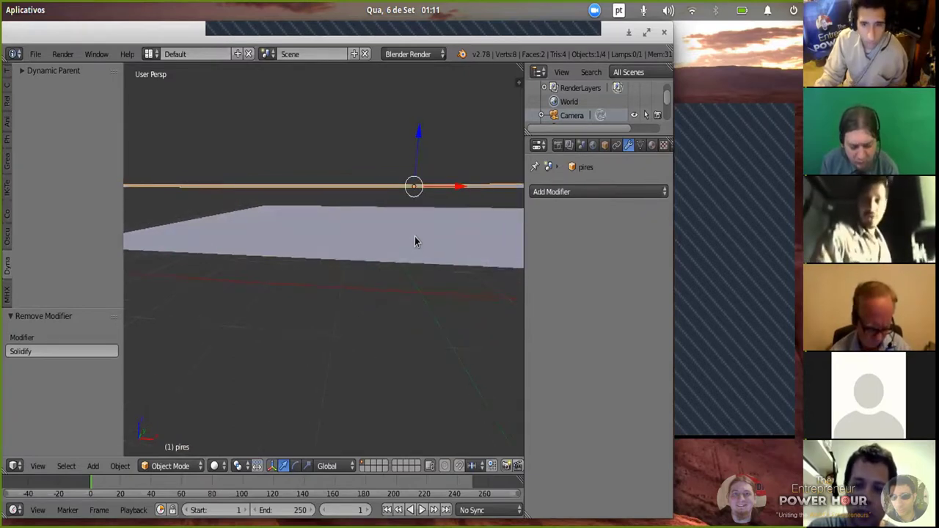
- Give the pires plane a Solidify modifier at 0.035 thickness, inspect it, then remove it and maximize the window
click(561, 192)
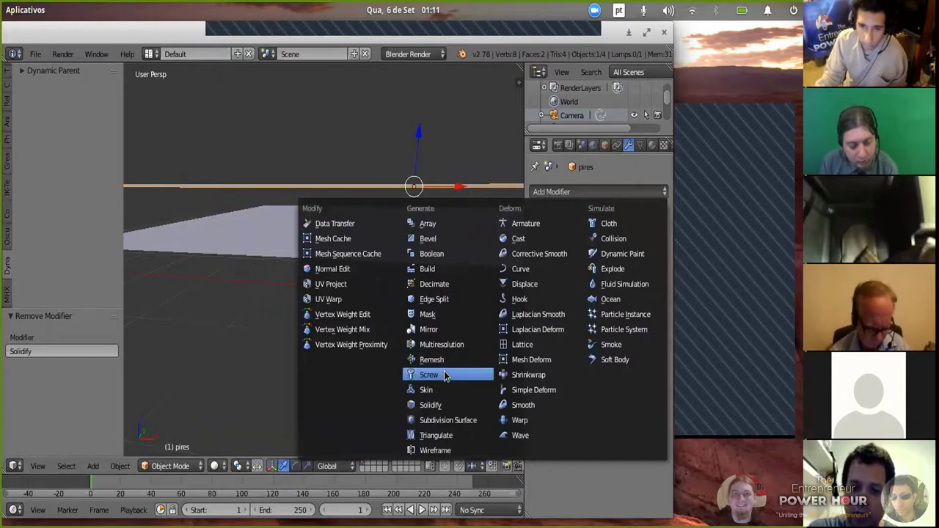
click(436, 408)
middle_drag(421, 316, 405, 253)
drag(563, 256, 609, 256)
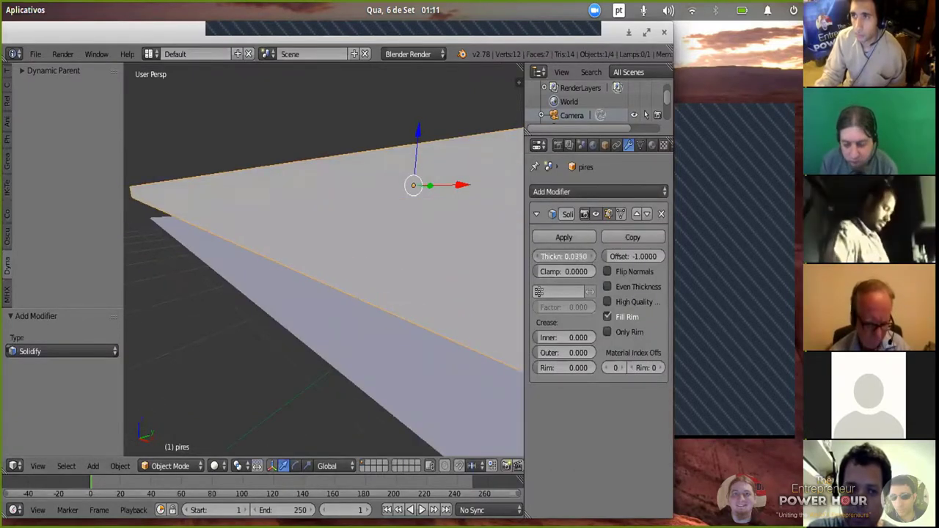
middle_drag(352, 278, 327, 288)
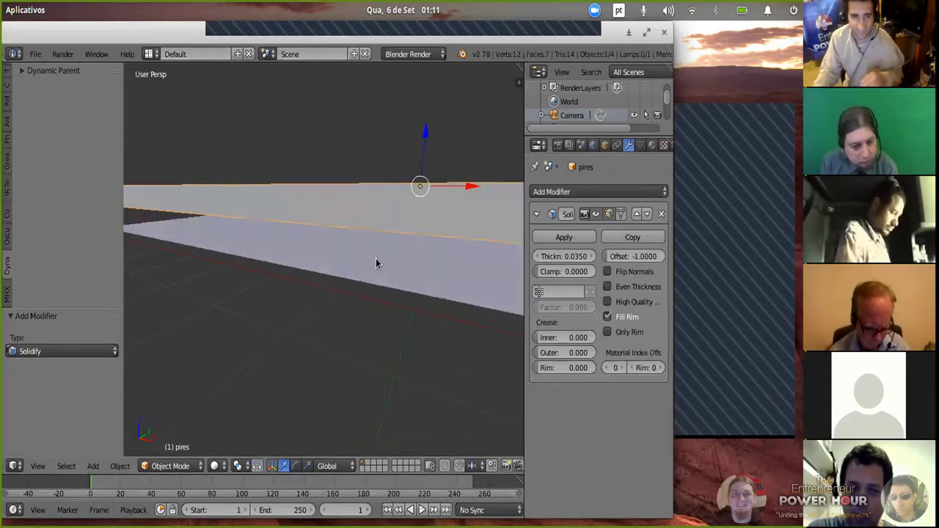
middle_drag(377, 263, 357, 296)
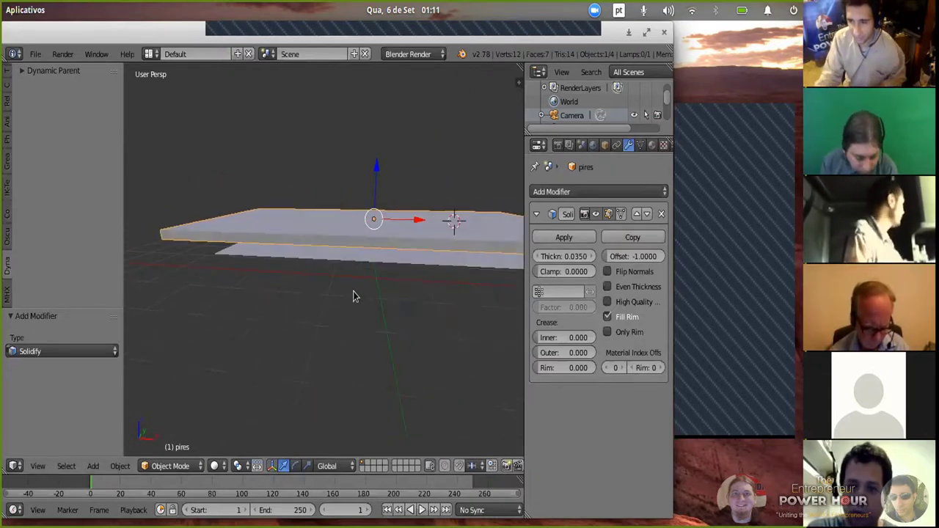
click(664, 214)
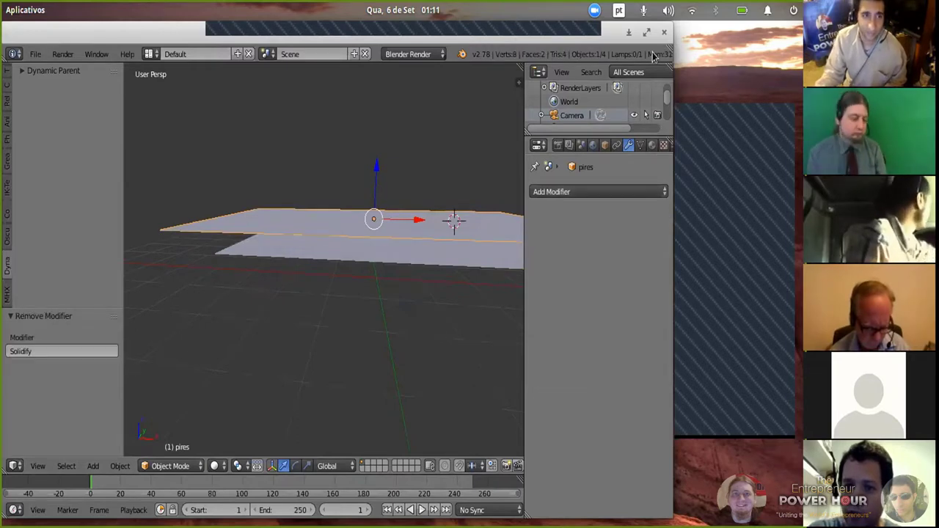
click(647, 32)
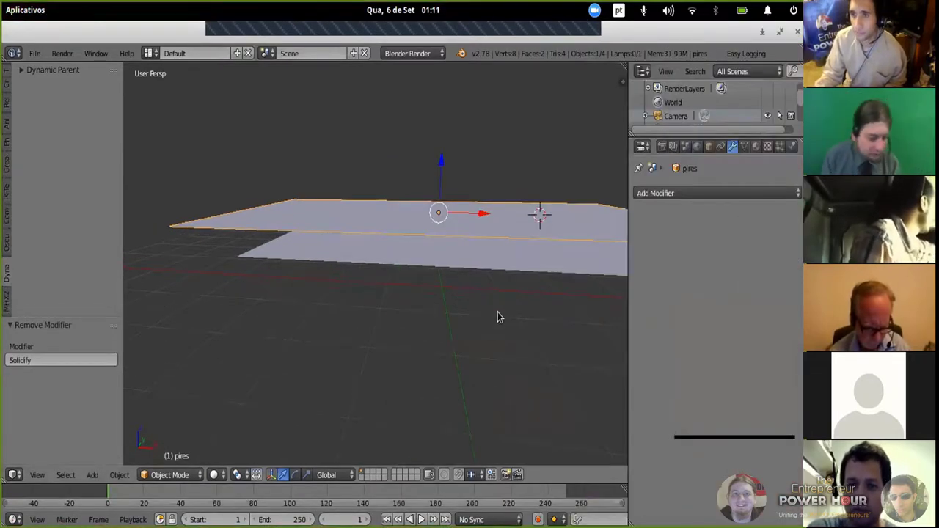
- Look through the scene camera (Numpad 0) with Texture shading so the footballer and ball images appear
key(KP_0)
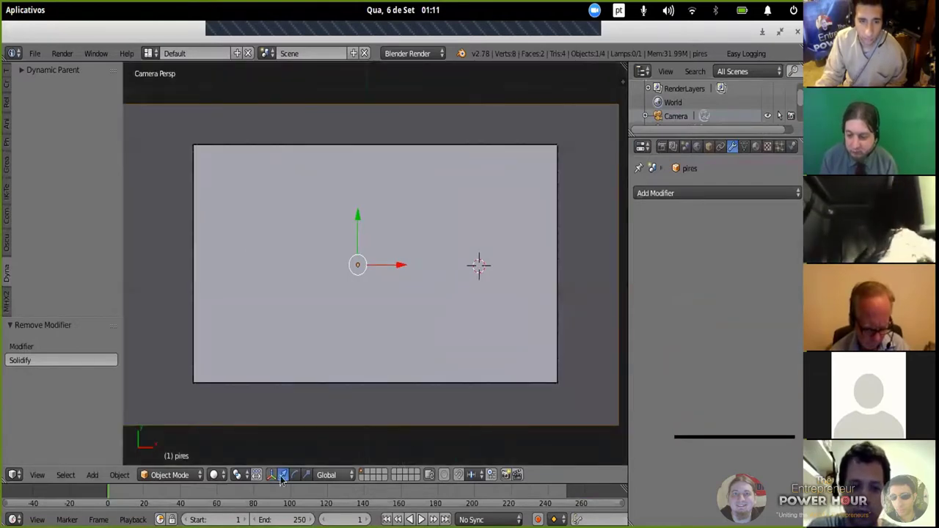
click(219, 475)
click(234, 413)
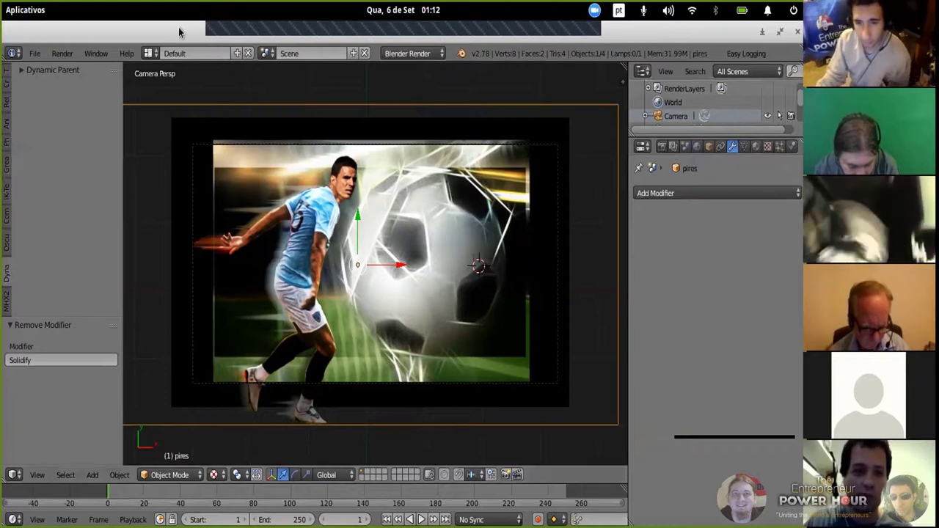
click(35, 53)
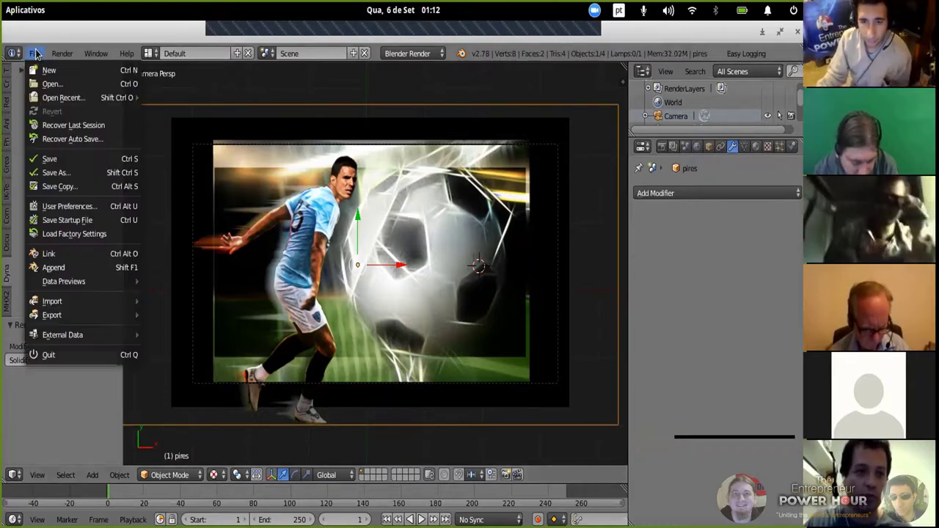
mouse_move(70, 299)
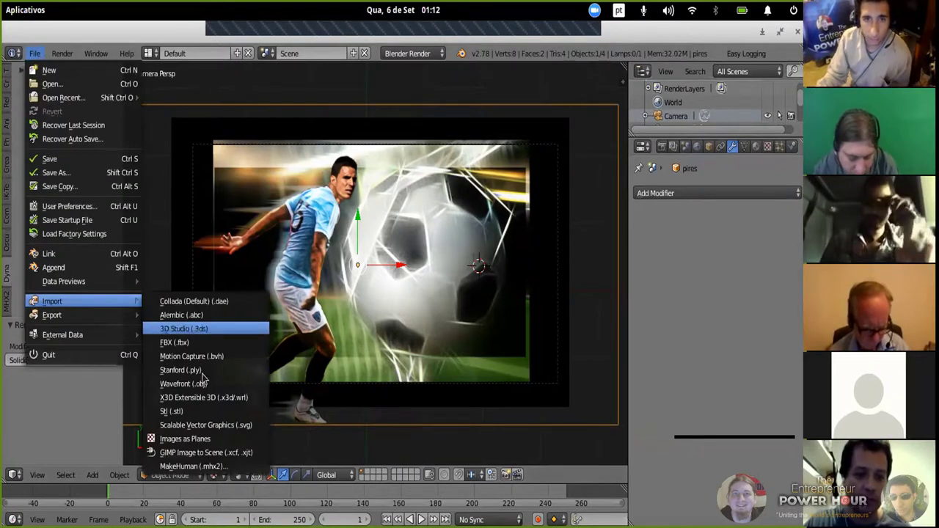
click(187, 438)
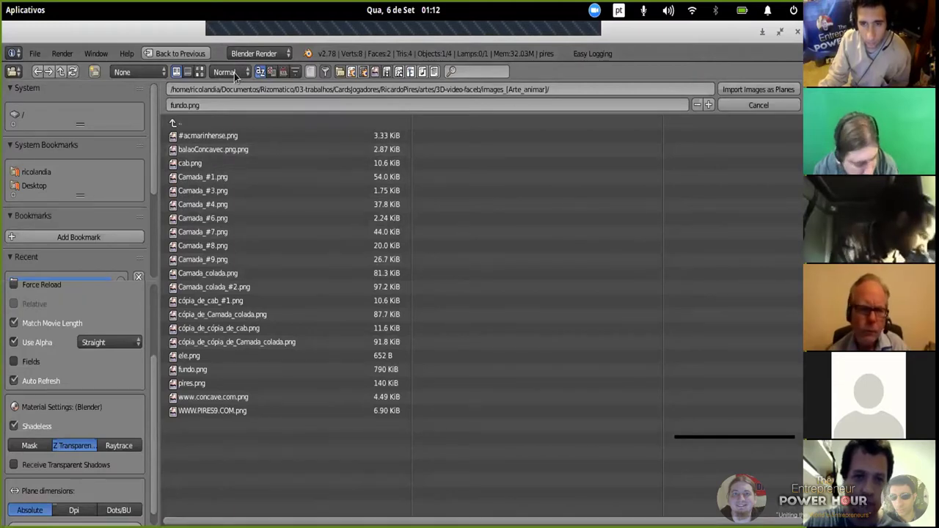
click(199, 71)
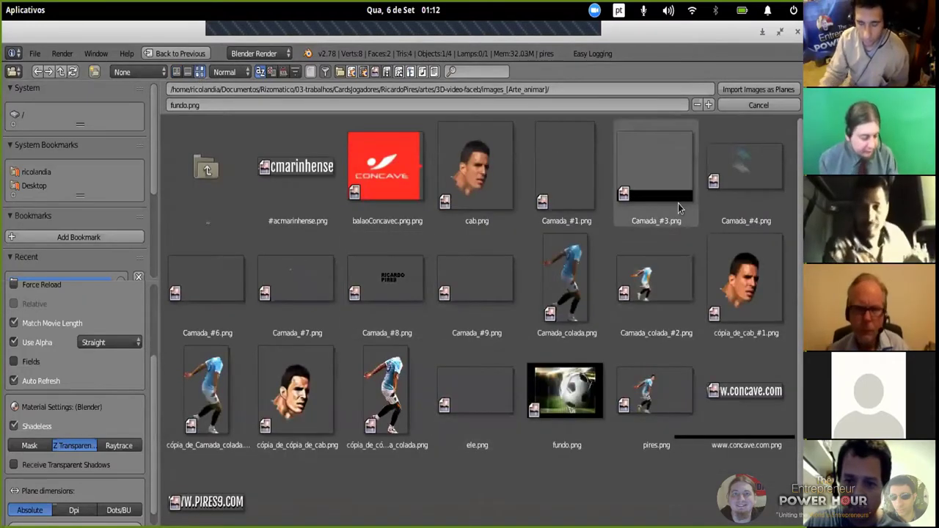
scroll(594, 366, down, 2)
scroll(594, 367, up, 2)
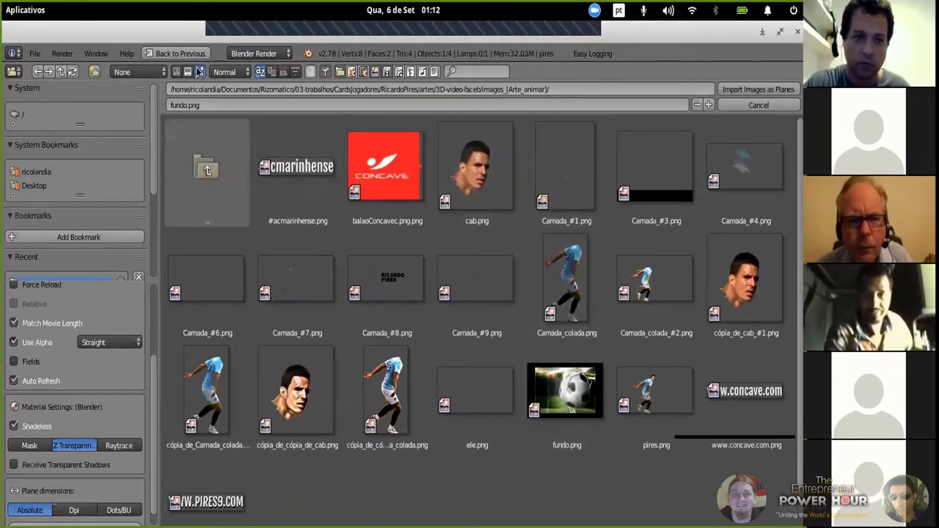
click(176, 71)
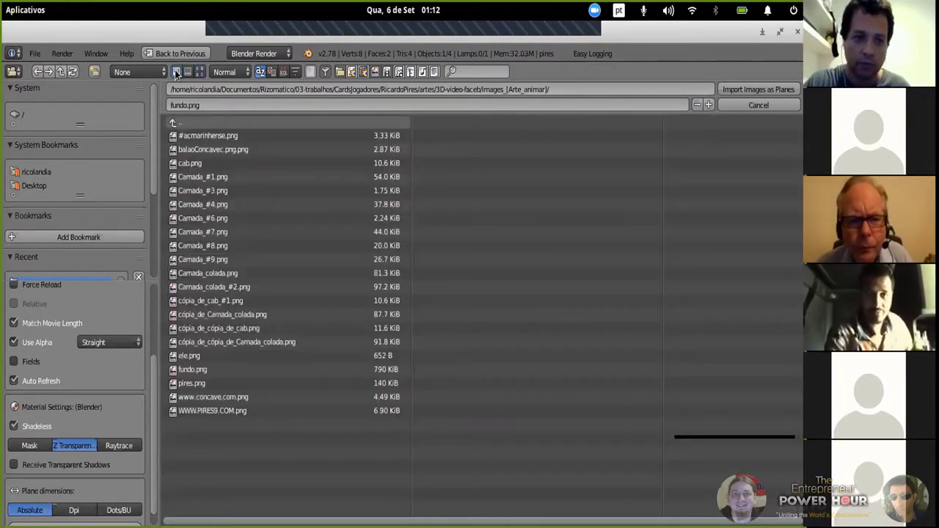
click(742, 101)
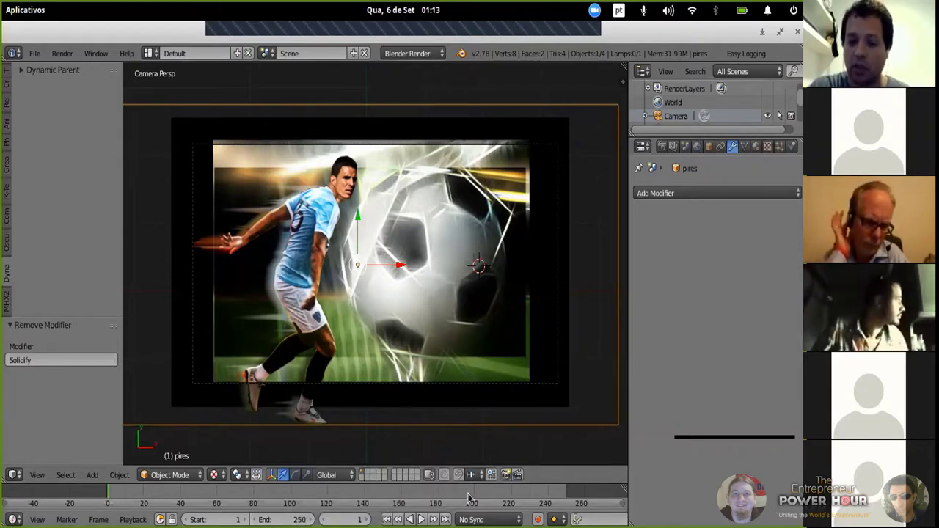
- Restore Blender to a smaller window and show the scene's Render properties
click(782, 31)
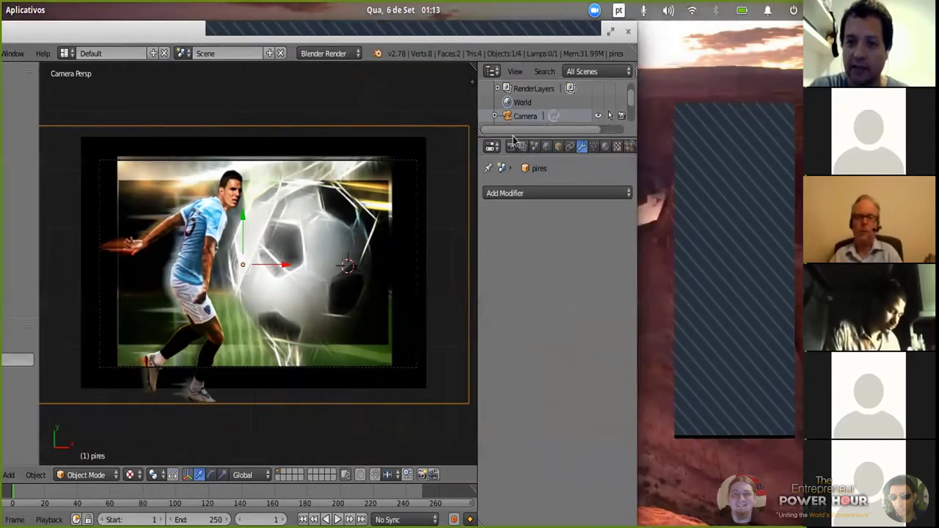
click(511, 147)
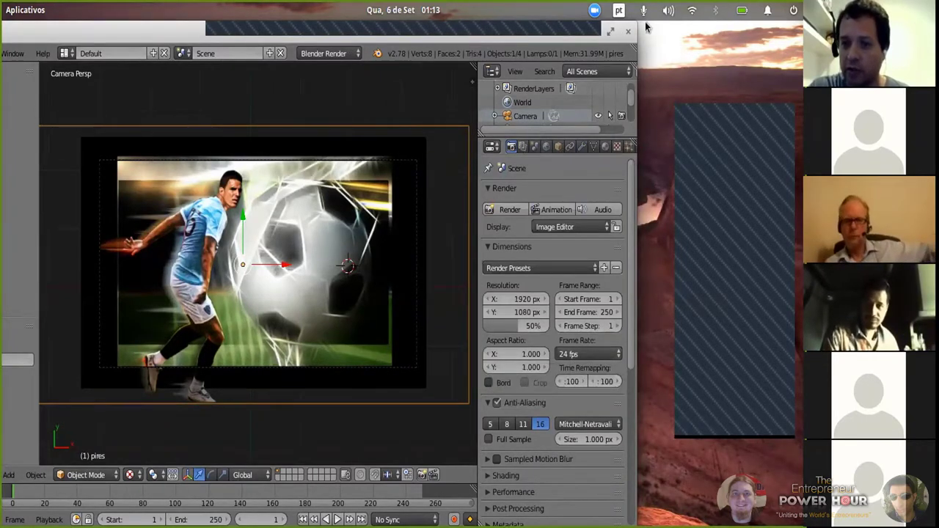
drag(631, 33, 676, 33)
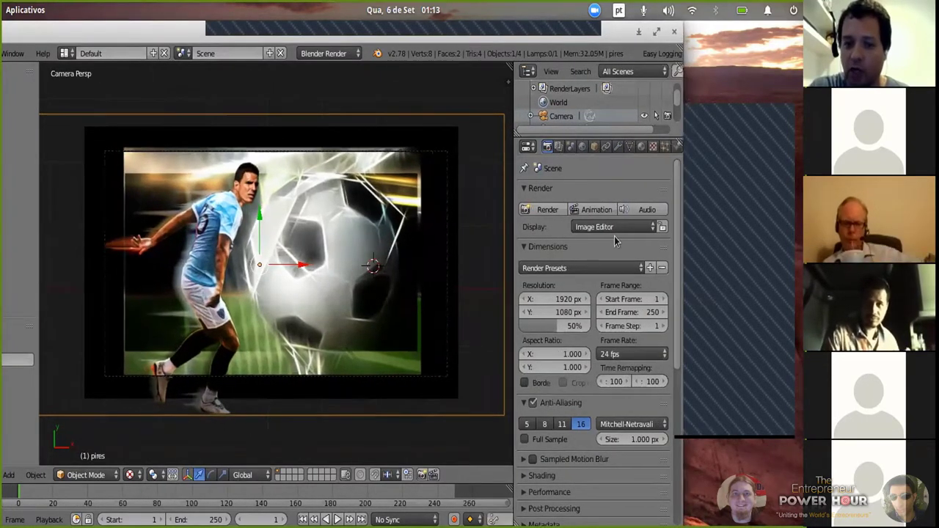
- Set the animation End frame to 240 and maximize the window
click(213, 519)
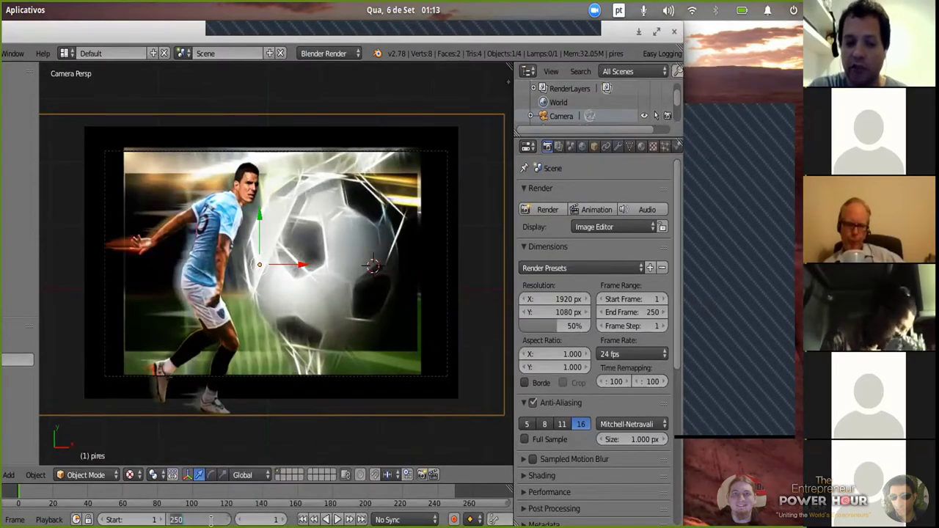
text(24)
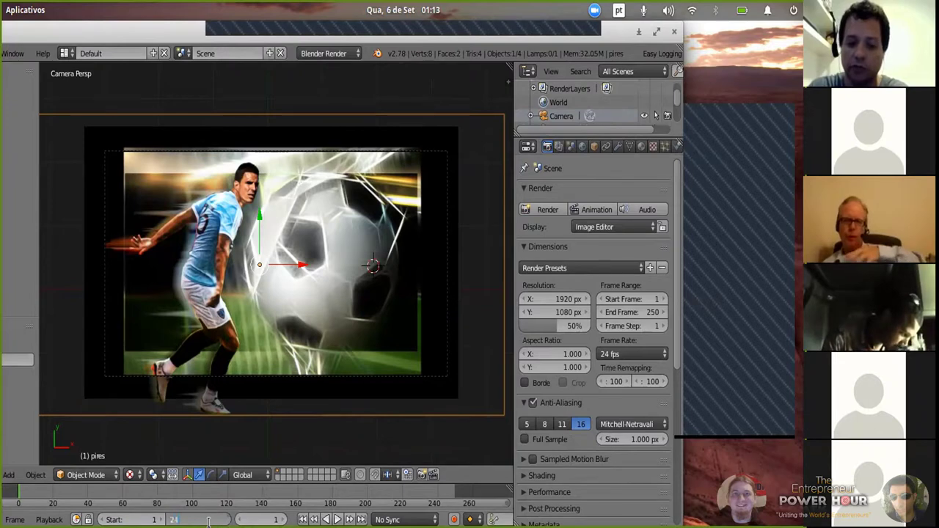
text(0)
key(Return)
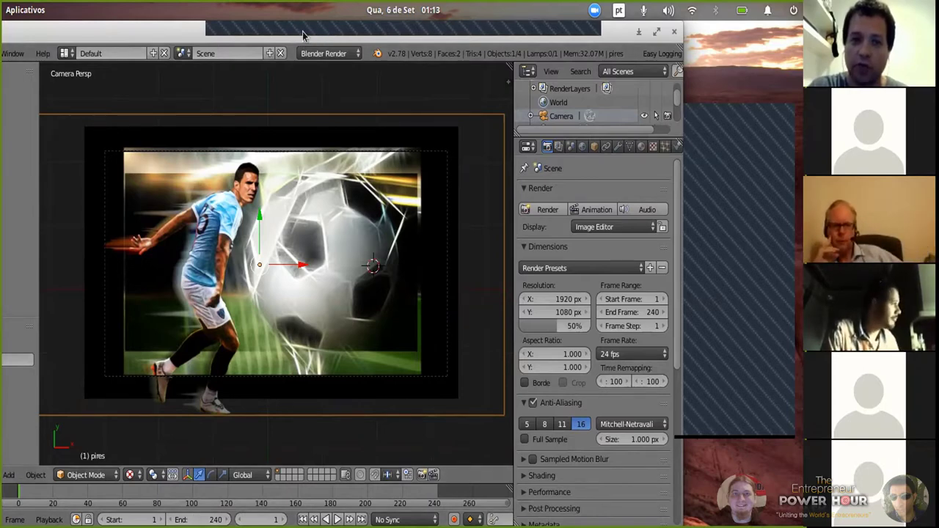
click(658, 32)
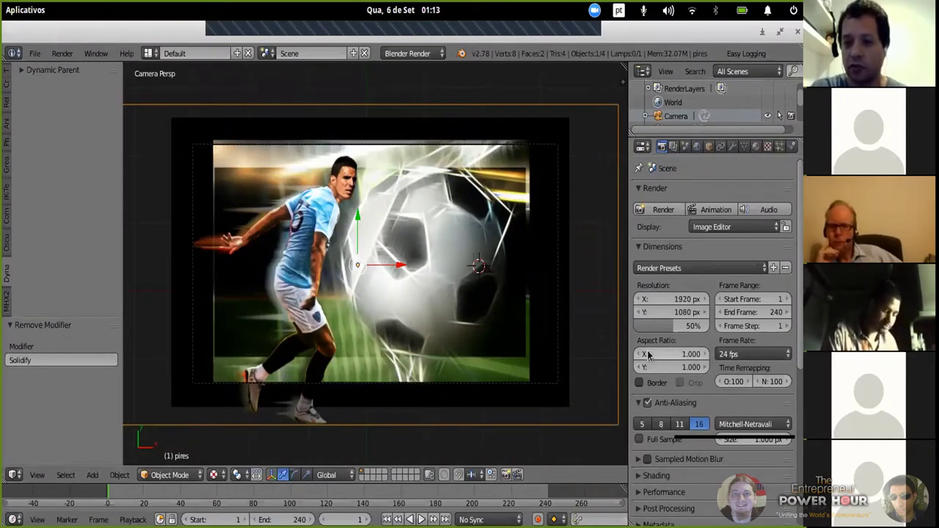
- Raise the render Resolution percentage from 50% to 100%, then maximize the window
click(780, 33)
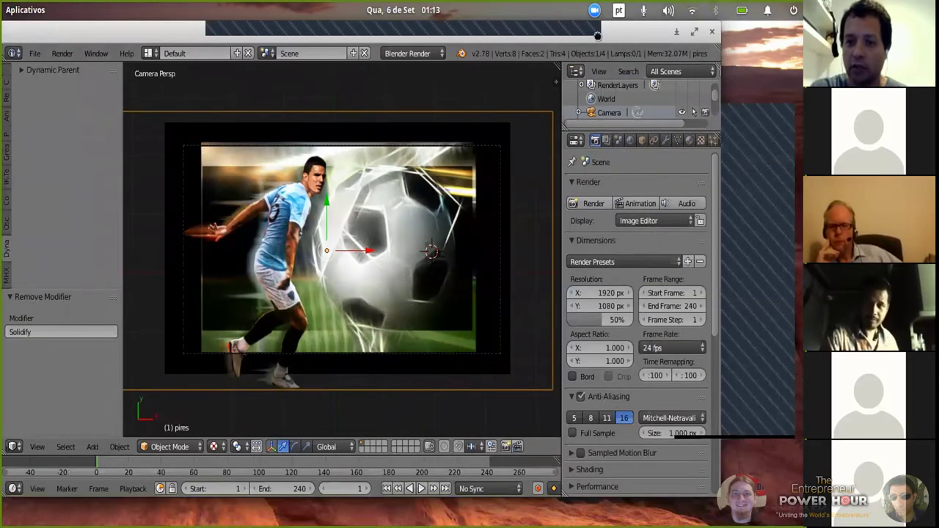
drag(598, 35, 545, 37)
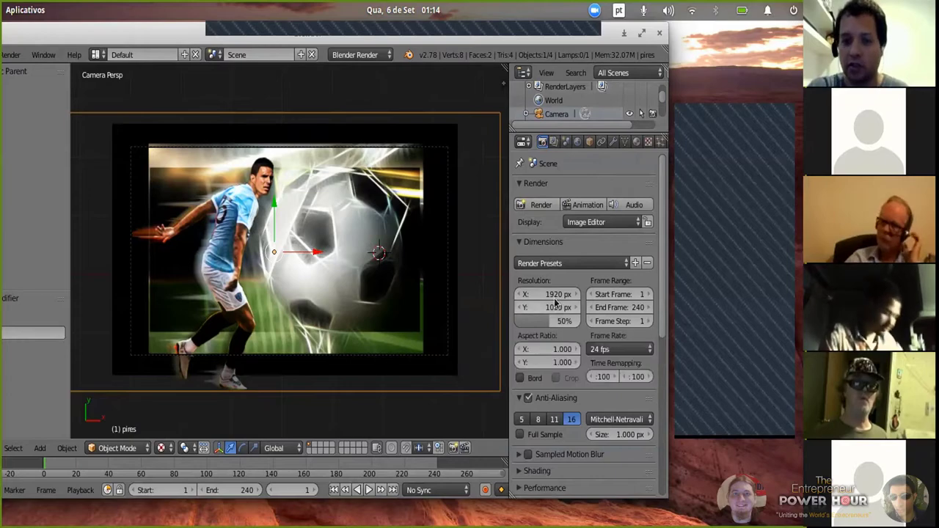
drag(549, 325, 583, 324)
click(642, 33)
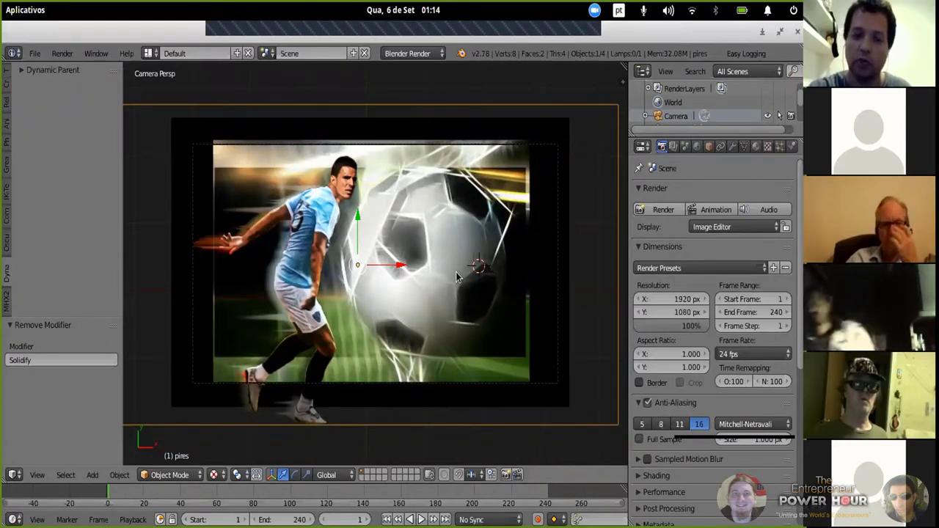
- Render a full-size F12 test image, zoom out on it, then return to the view and select the fundo plane
key(F12)
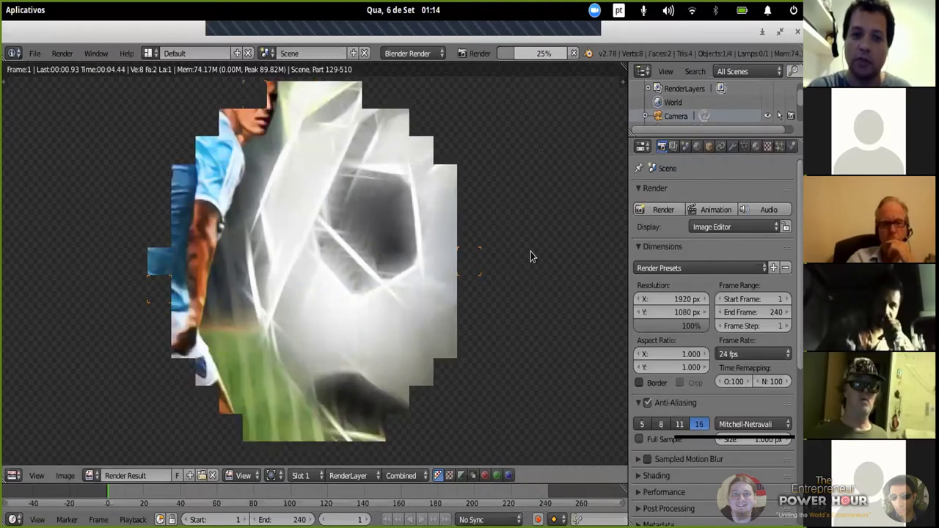
scroll(530, 256, down, 1)
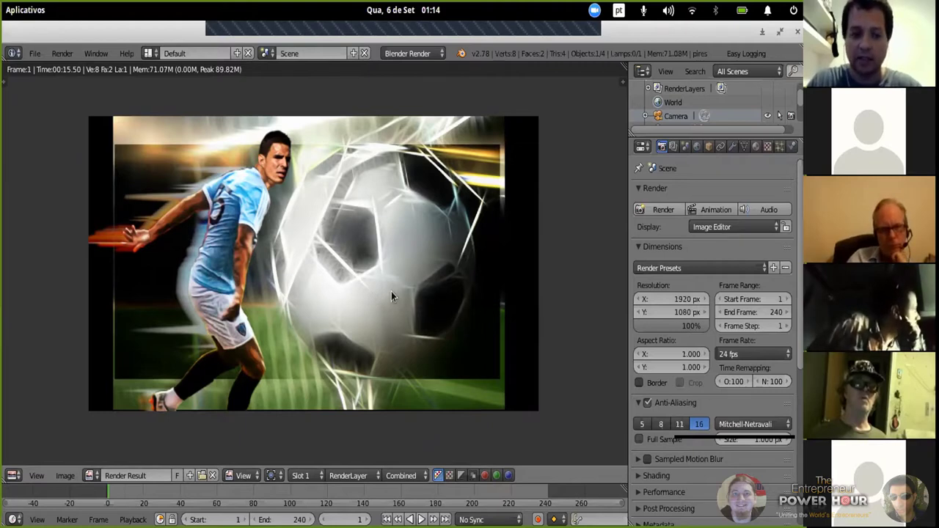
key(Escape)
right_click(569, 139)
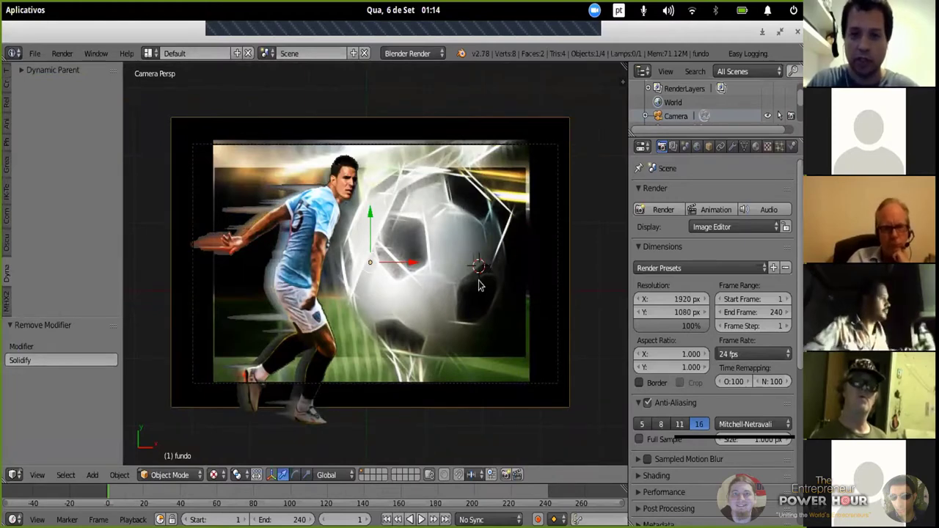
- Scale the fundo backdrop by 1.332, set resolution percentage to 50%, and start an F12 render
key(s)
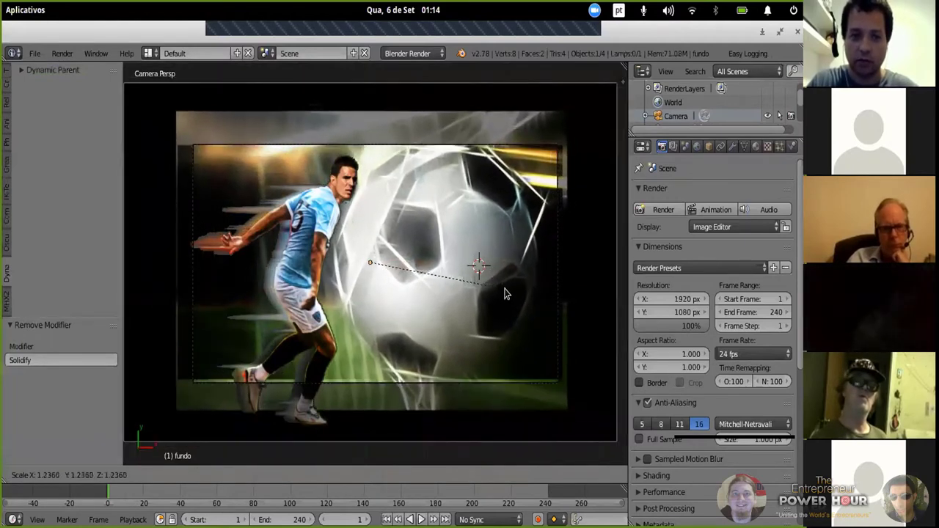
click(516, 293)
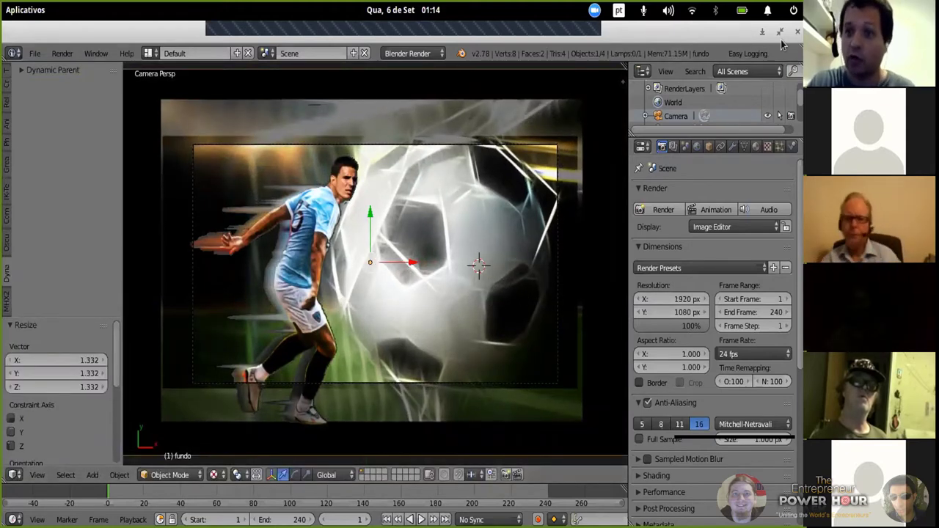
click(657, 326)
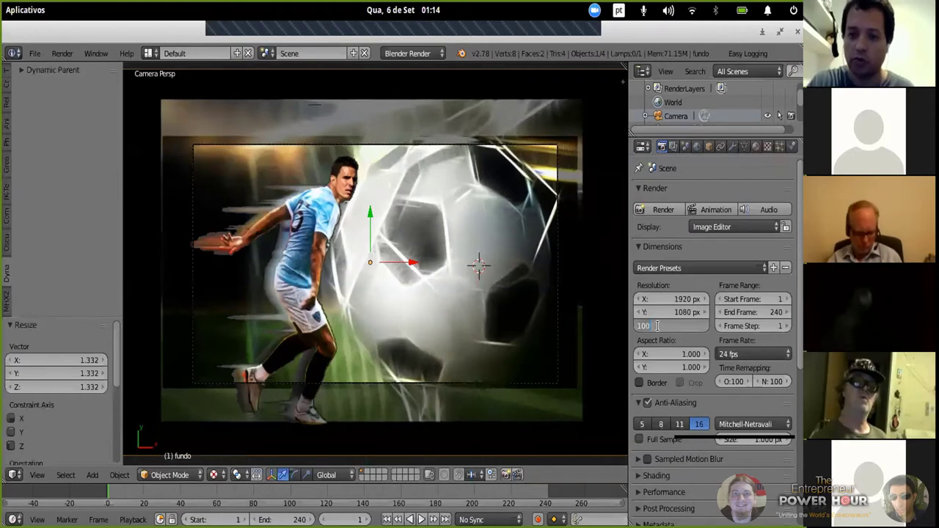
text(50)
key(Return)
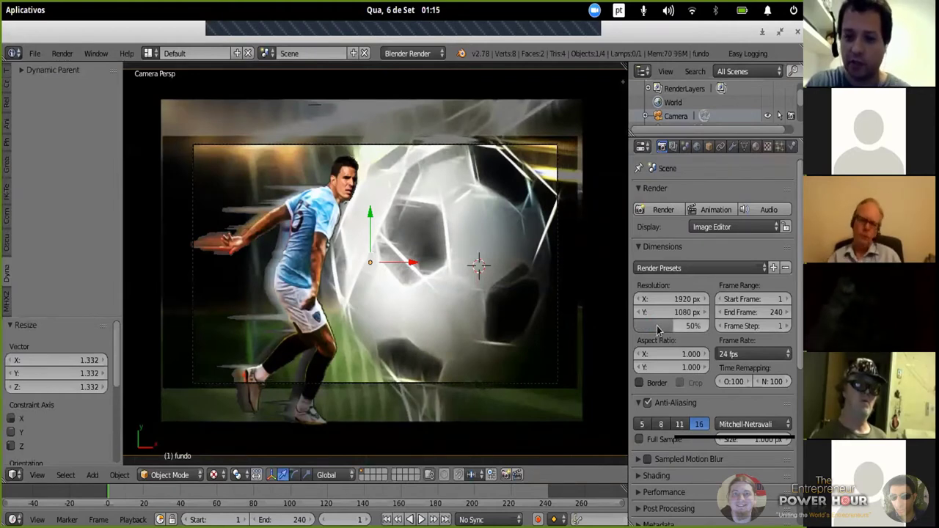
key(F12)
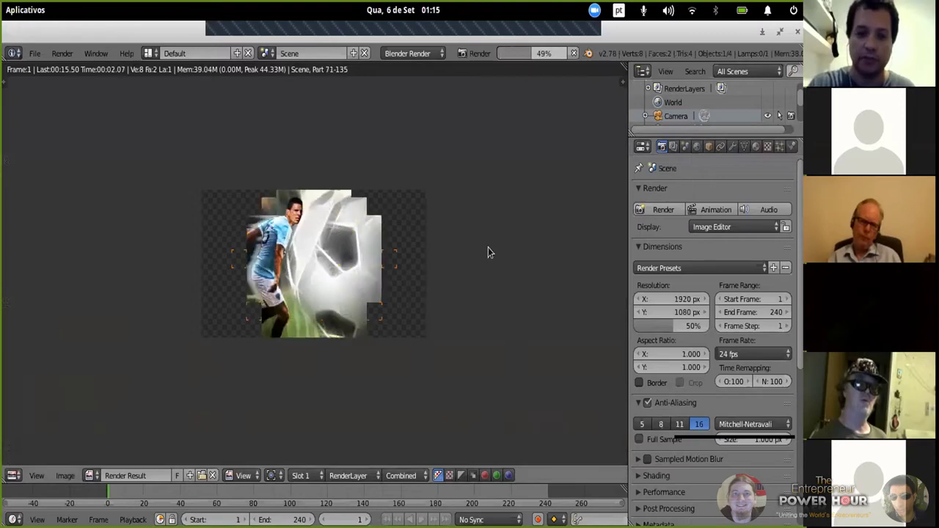
- Set the resolution percentage to 25% and render a test image
scroll(488, 253, up, 1)
scroll(488, 252, up, 1)
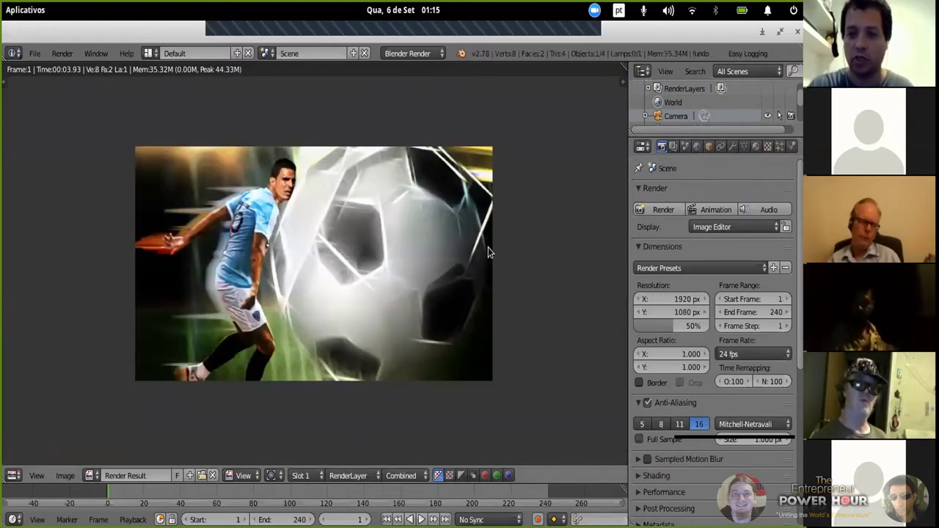
click(642, 327)
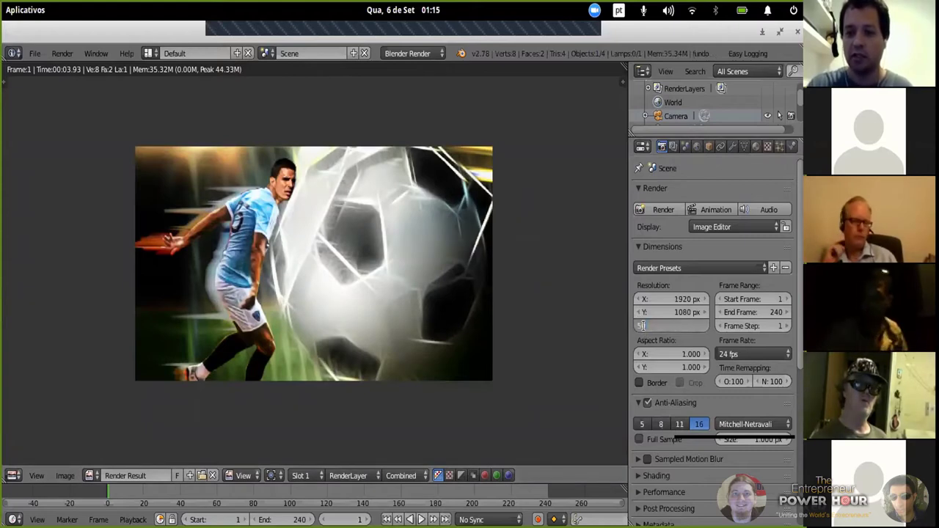
text(25)
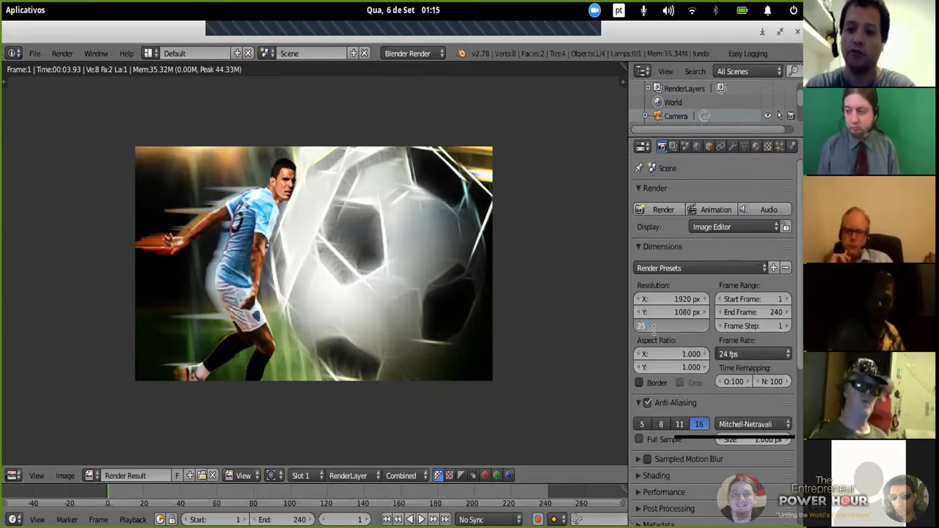
key(Return)
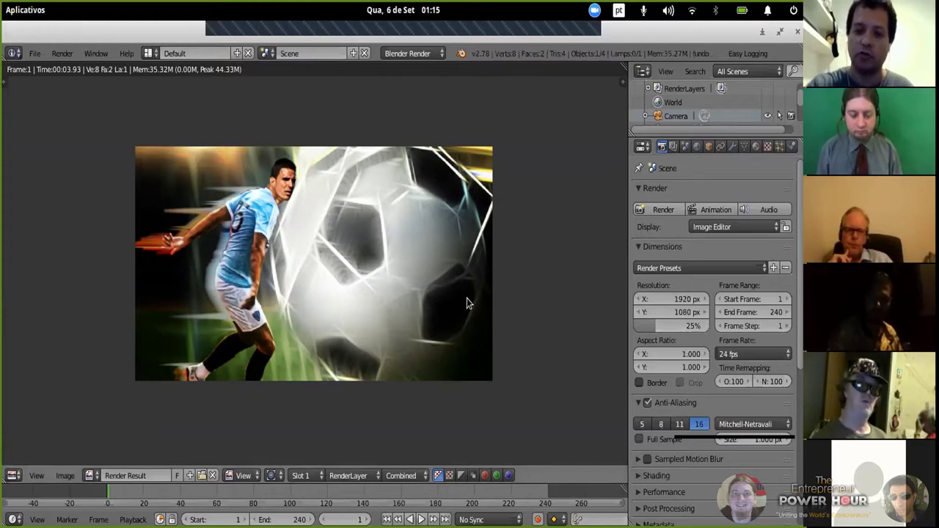
key(F12)
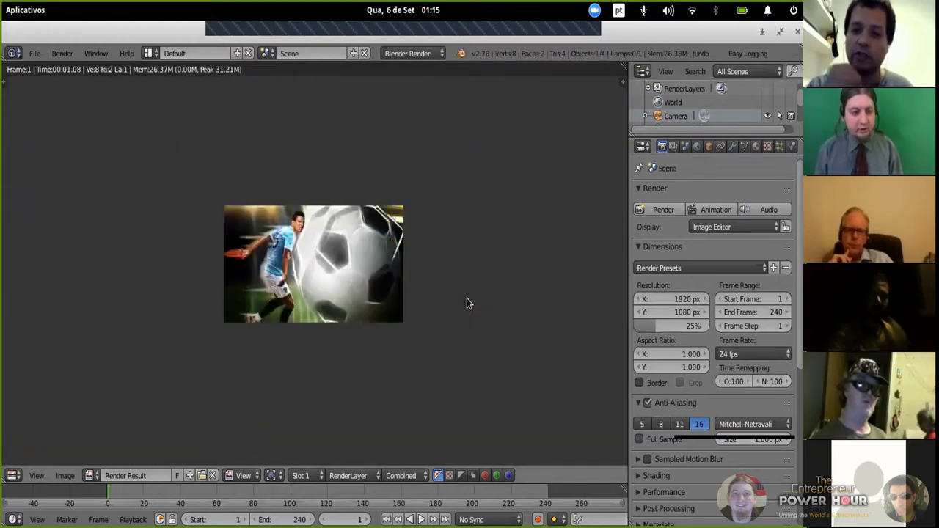
- Set the resolution percentage back to 100%
scroll(466, 298, up, 2)
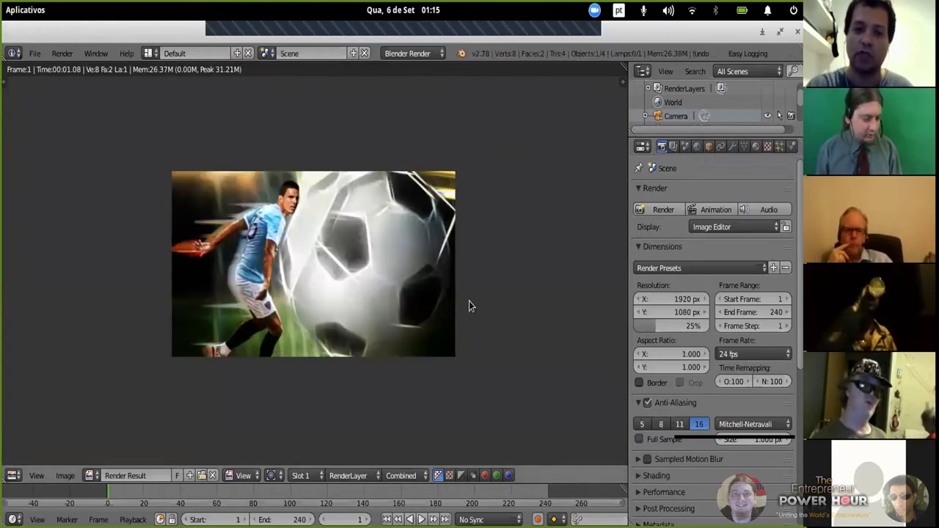
scroll(468, 301, down, 2)
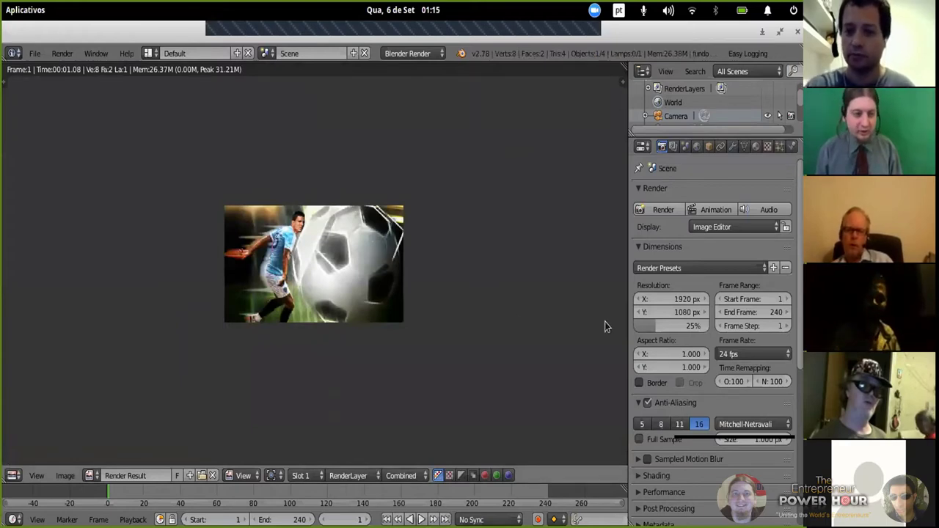
click(659, 326)
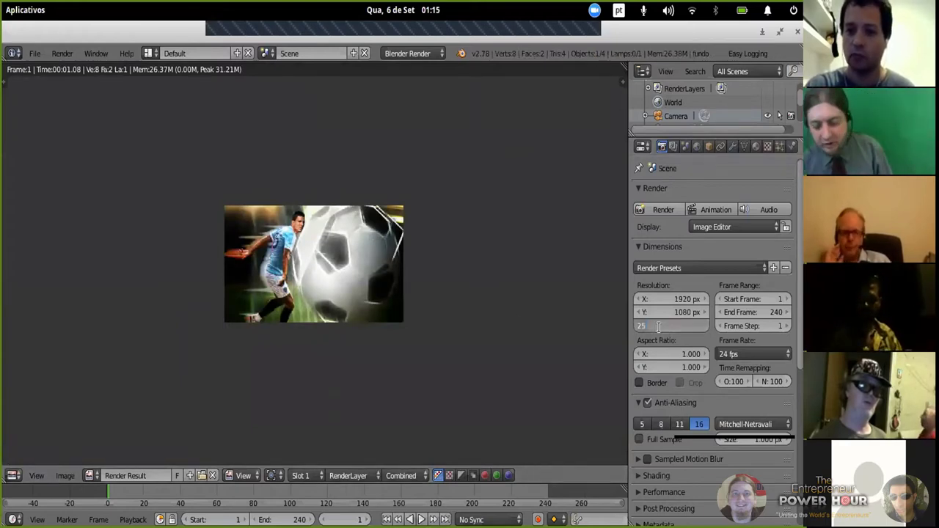
key(Return)
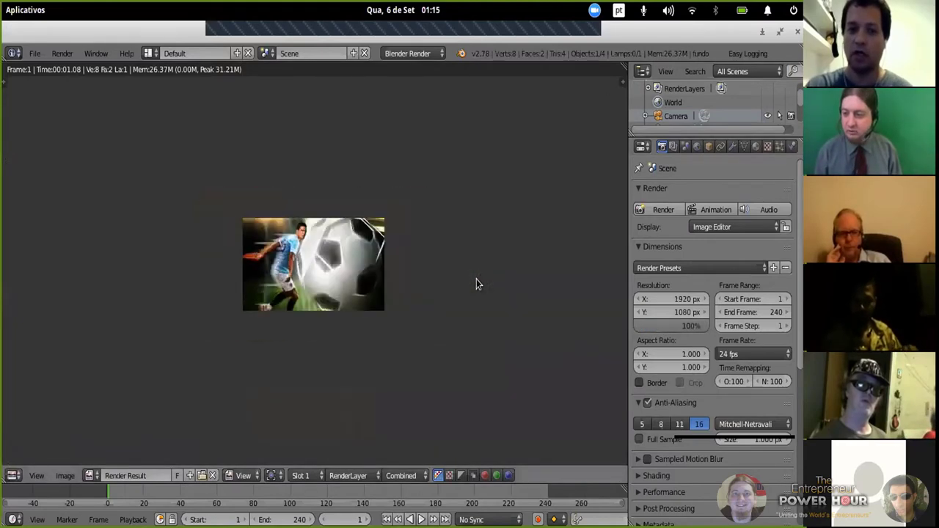
- Set the resolution percentage to 5% and render a tiny test image
click(671, 326)
text(100)
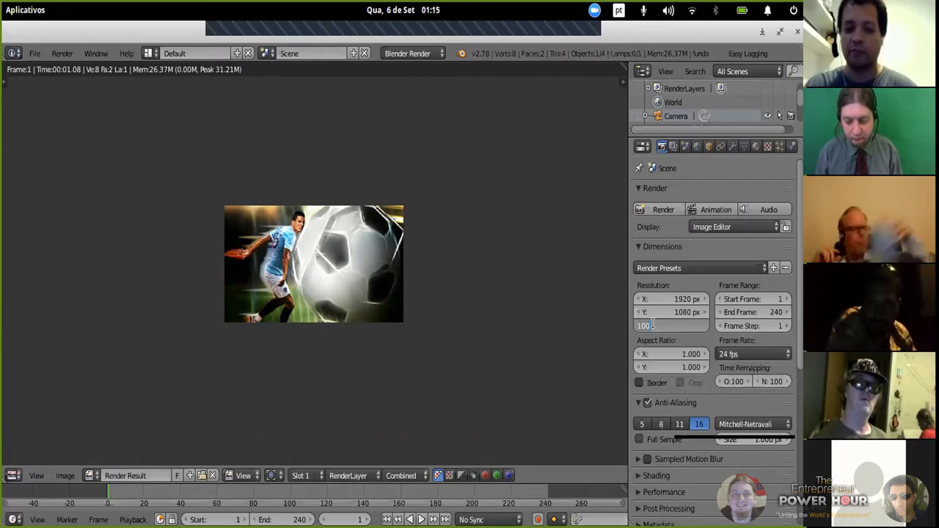
text(5)
key(Return)
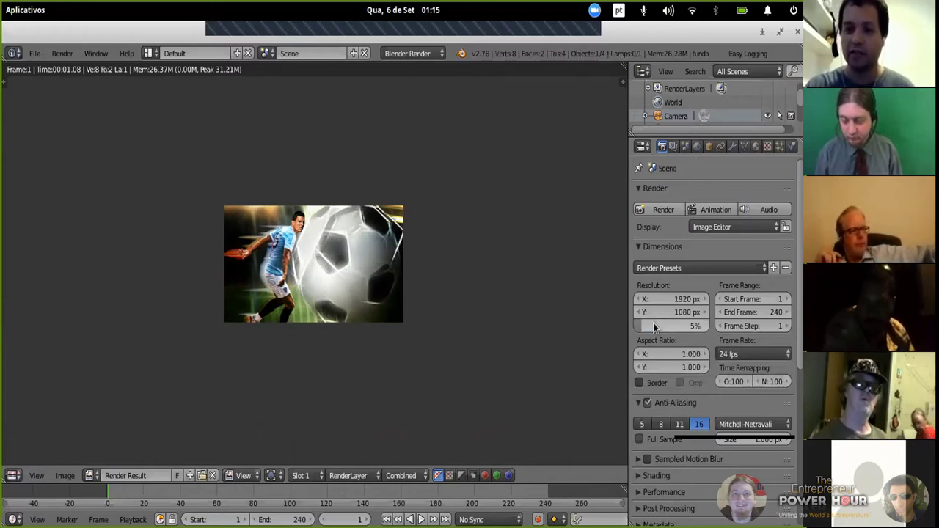
key(F12)
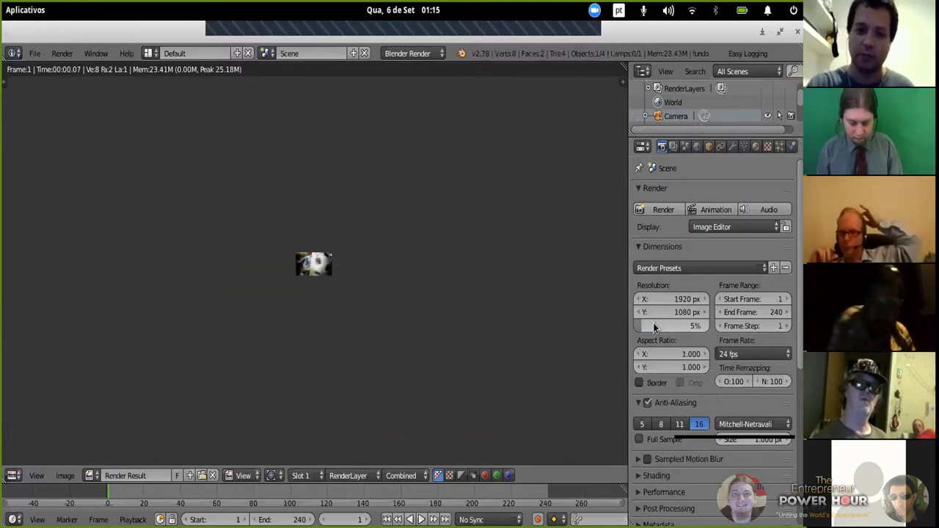
- Set the resolution percentage to 50% and render the scene again
scroll(387, 283, up, 1)
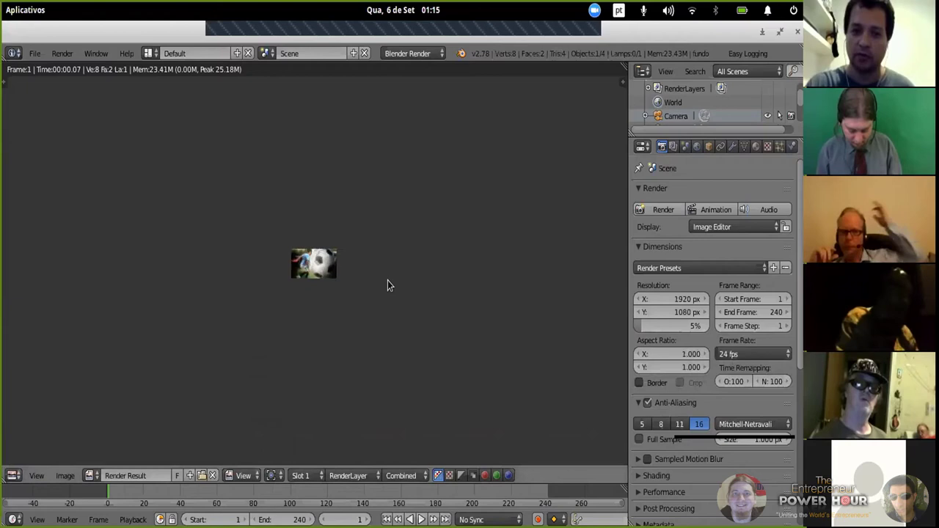
click(652, 328)
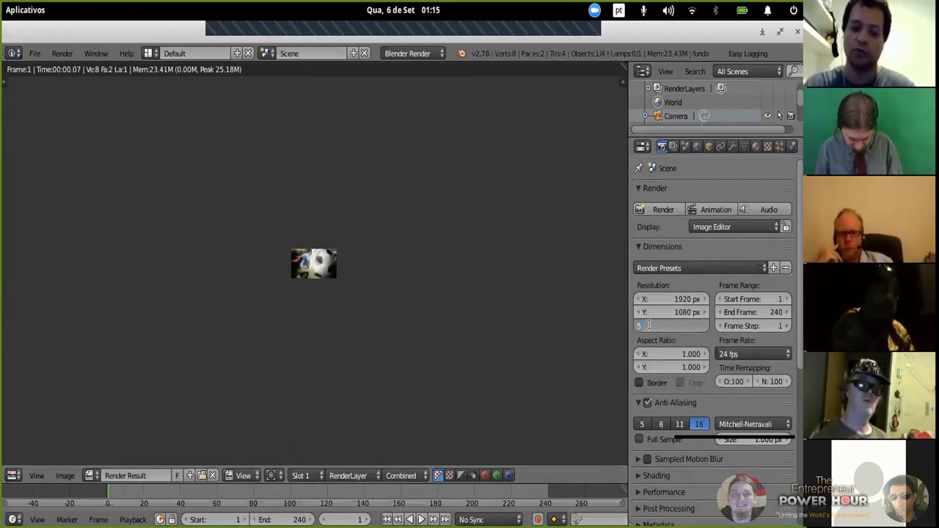
text(50)
key(Return)
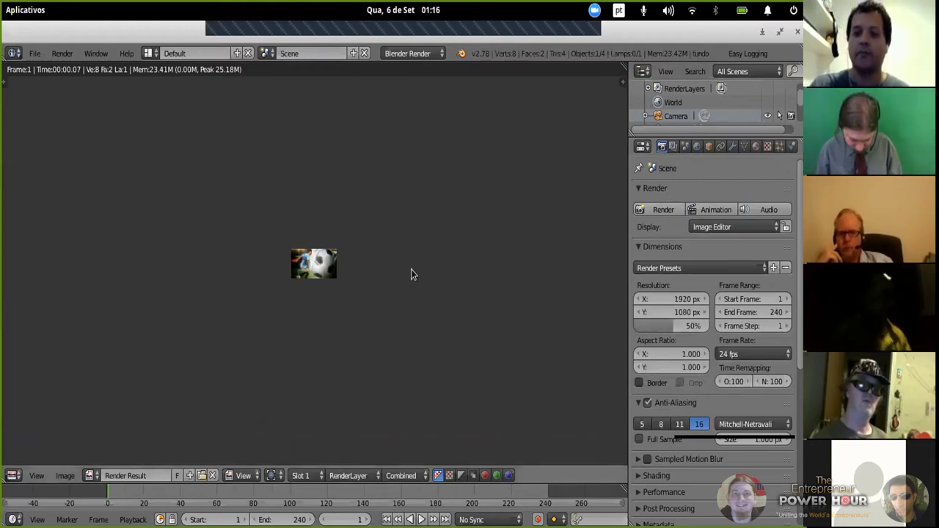
scroll(403, 295, up, 3)
key(F12)
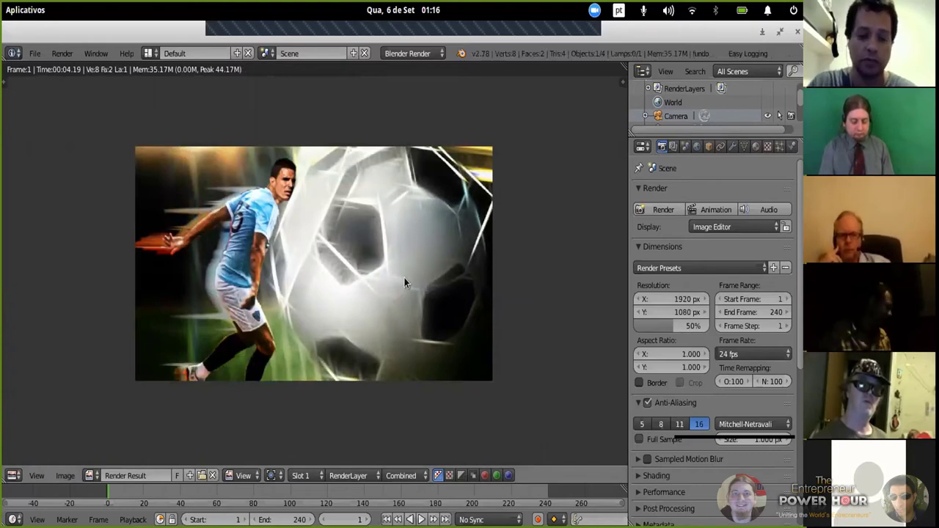
- Close the render, shrink Blender to a floating window, run another render, and return to camera view
key(Escape)
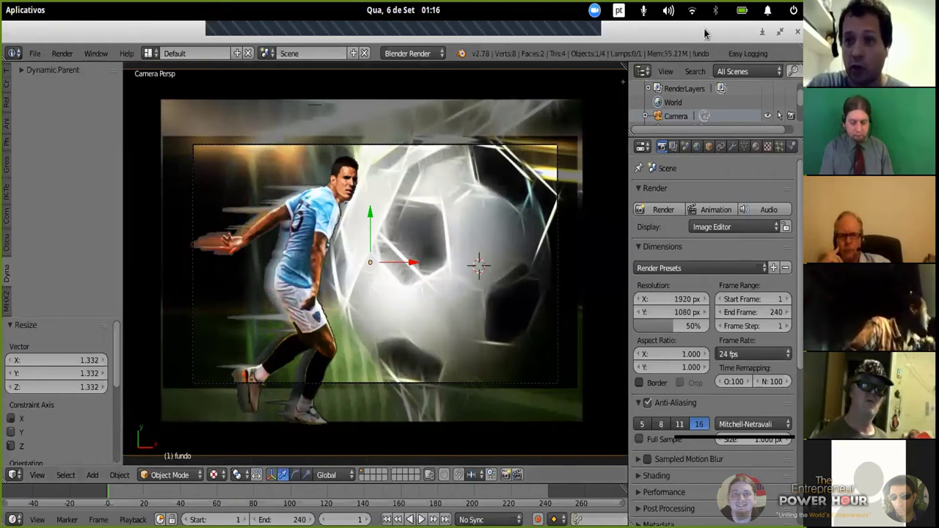
click(780, 33)
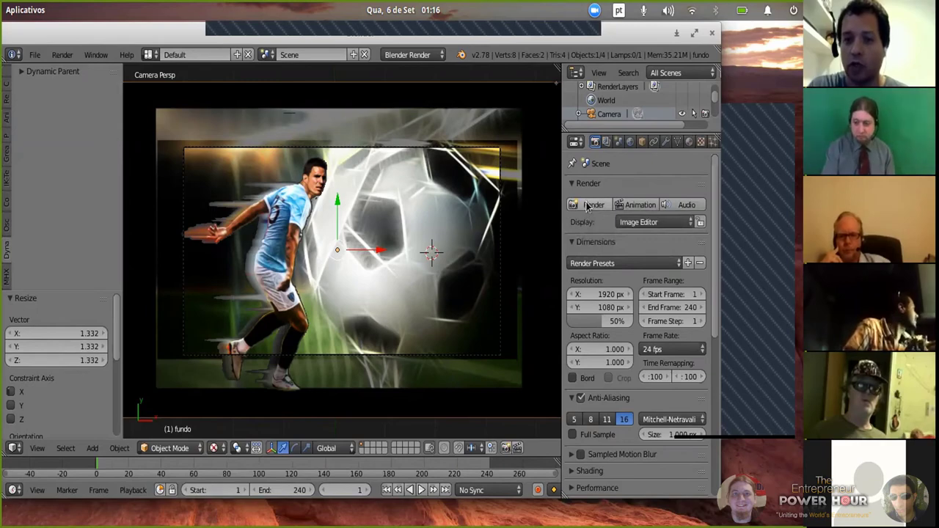
click(587, 206)
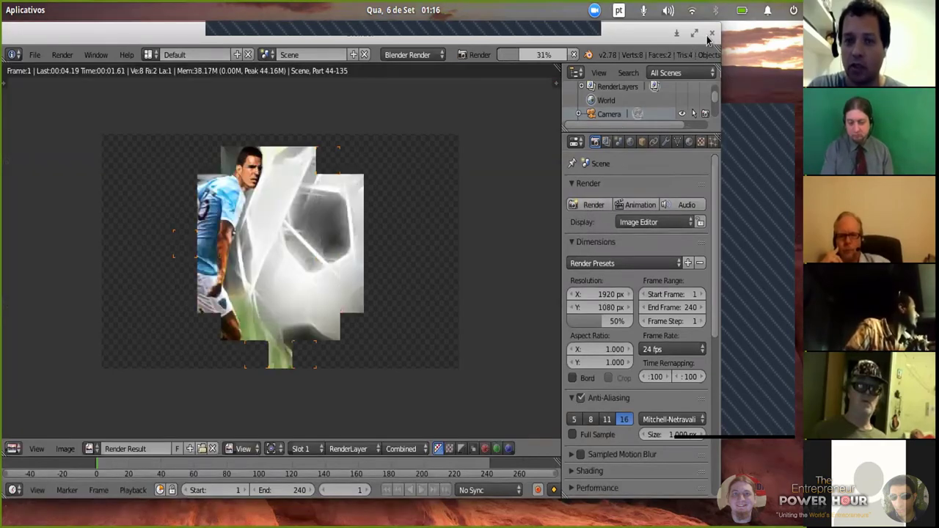
key(Escape)
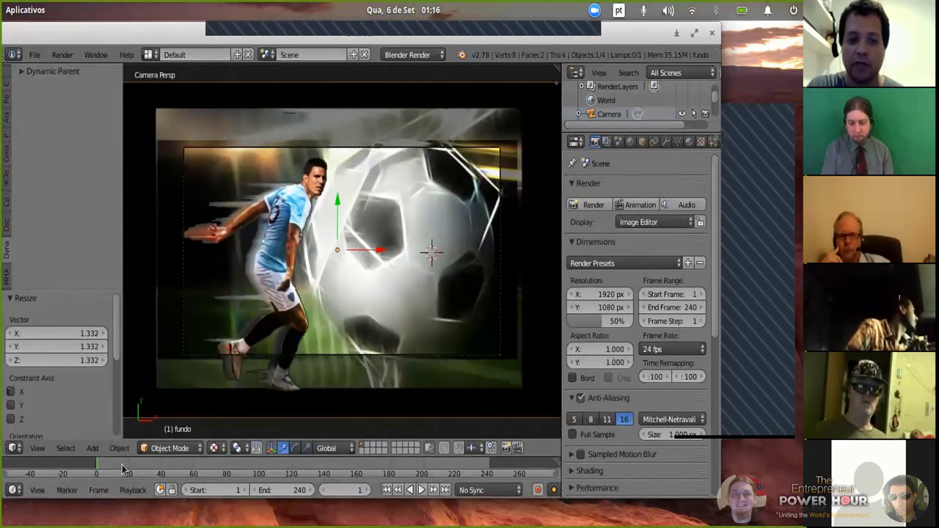
- Play and stop the animation with Alt+A, enlarge the window, and set the current frame to 100
key(alt+a)
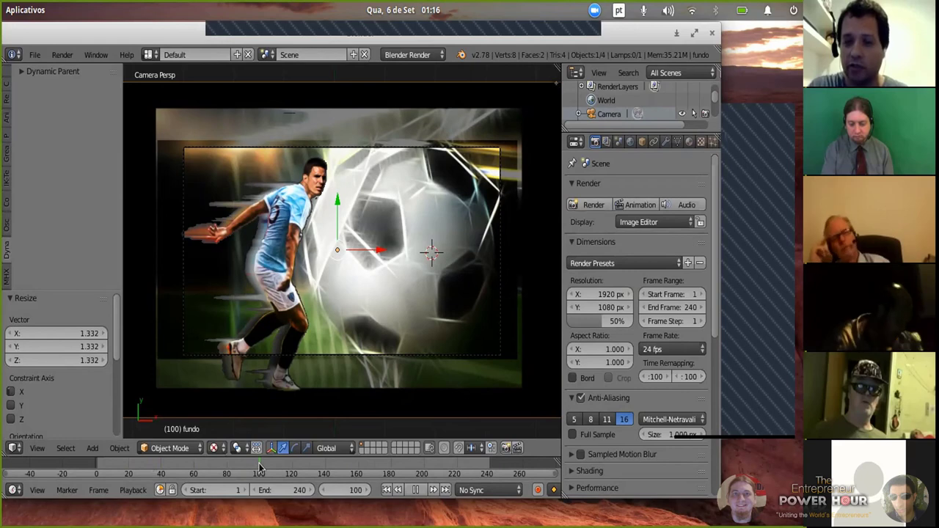
key(alt+a)
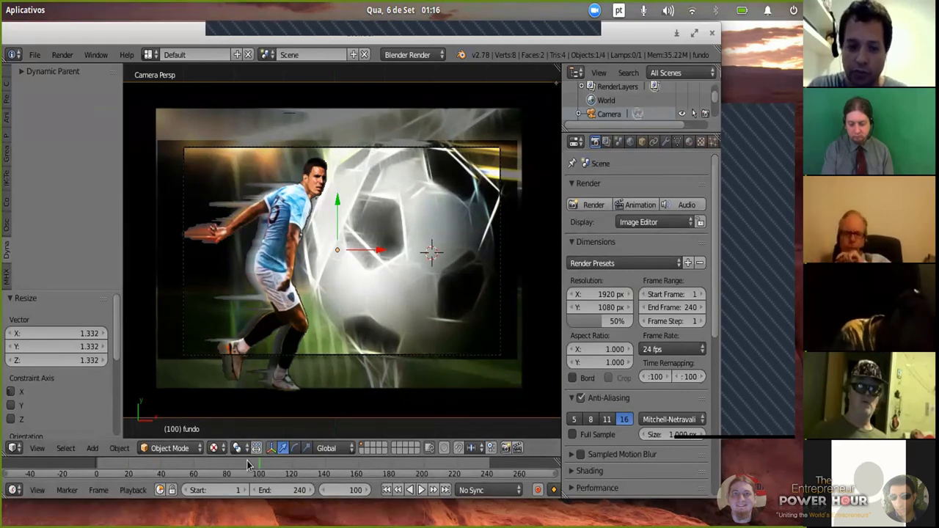
key(alt+a)
key(alt+a)
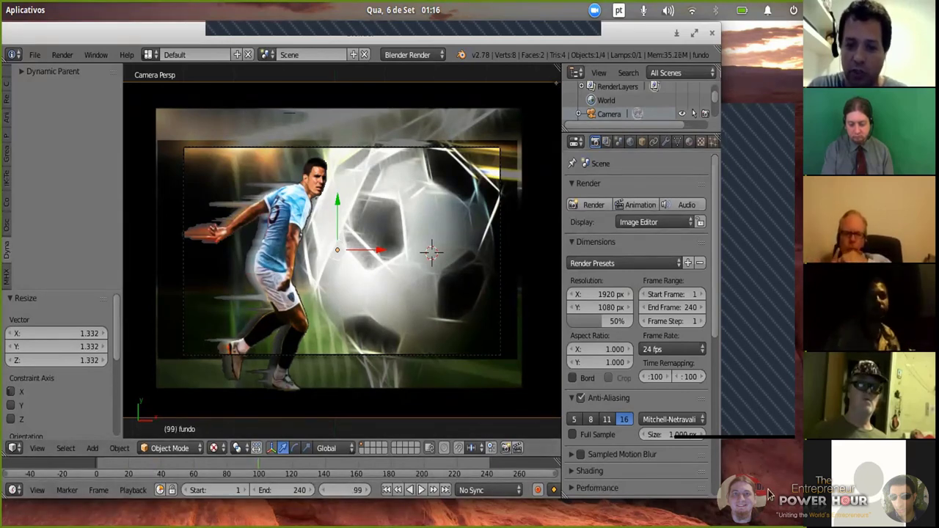
drag(712, 493, 795, 526)
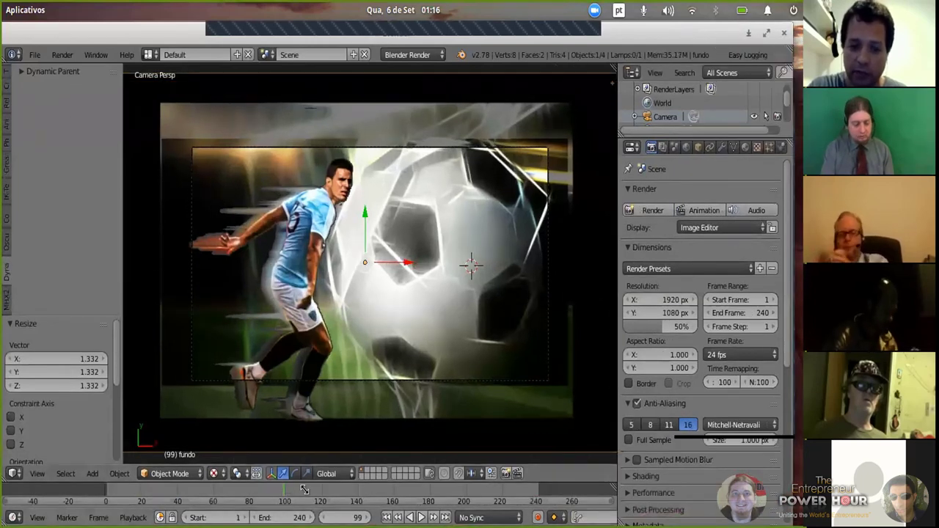
click(355, 516)
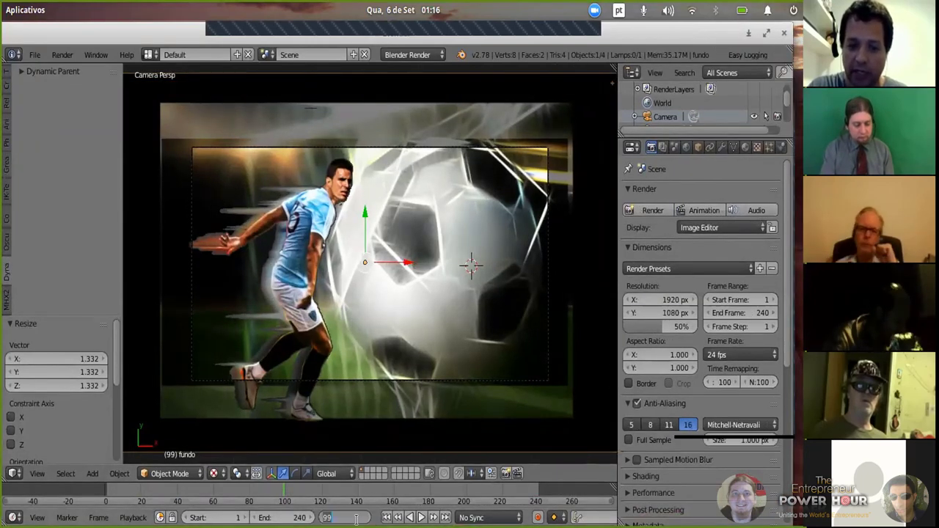
key(Return)
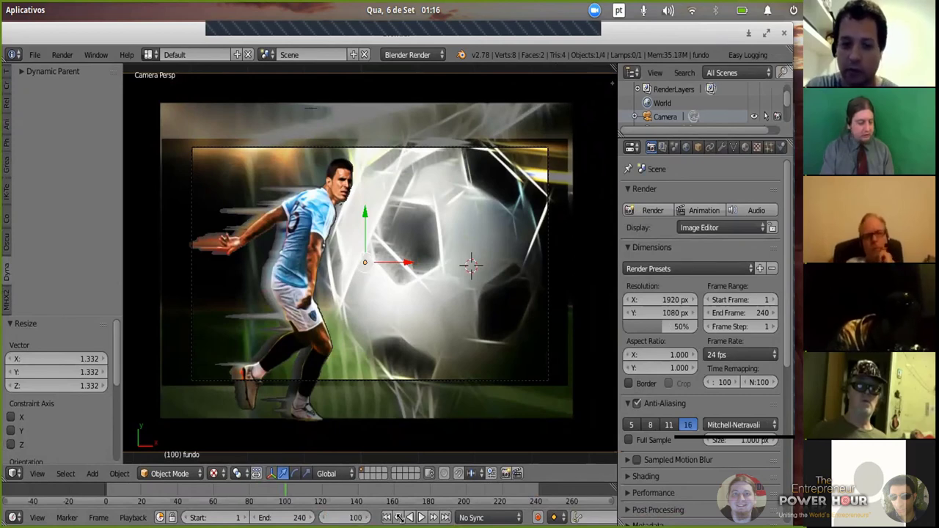